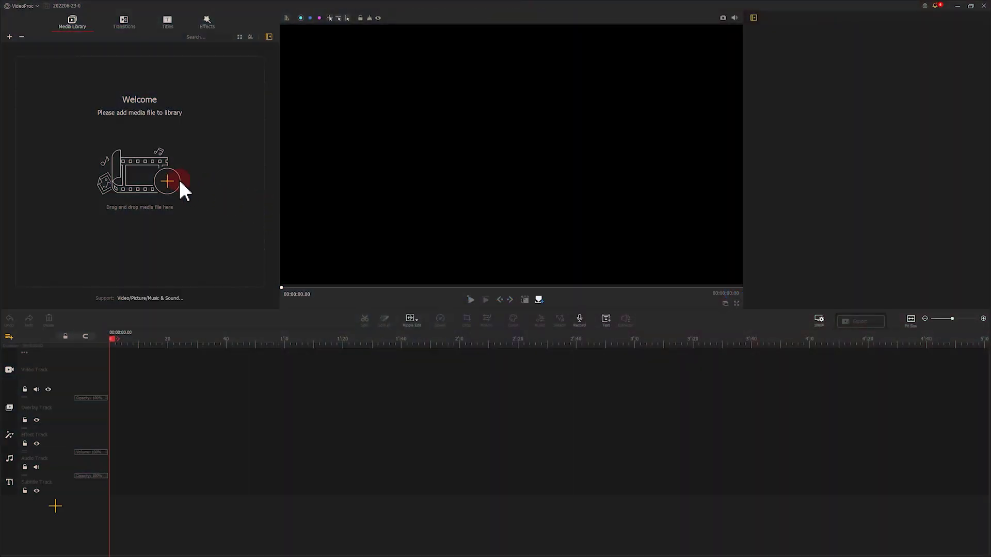
# Import the green line image and both video clips into the Media Library.
pyautogui.click(169, 178)
pyautogui.moveTo(221, 122); pyautogui.dragTo(75, 49)
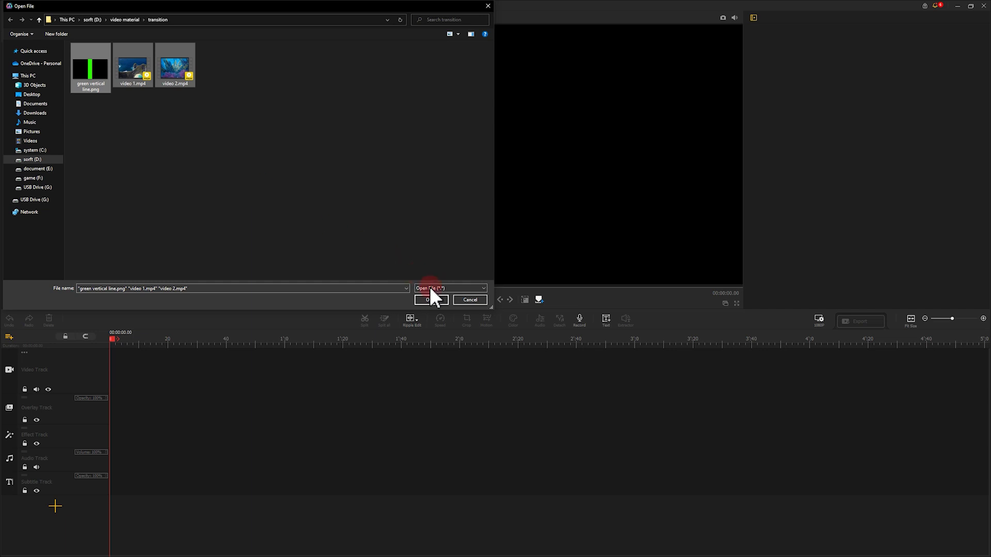
pyautogui.click(435, 300)
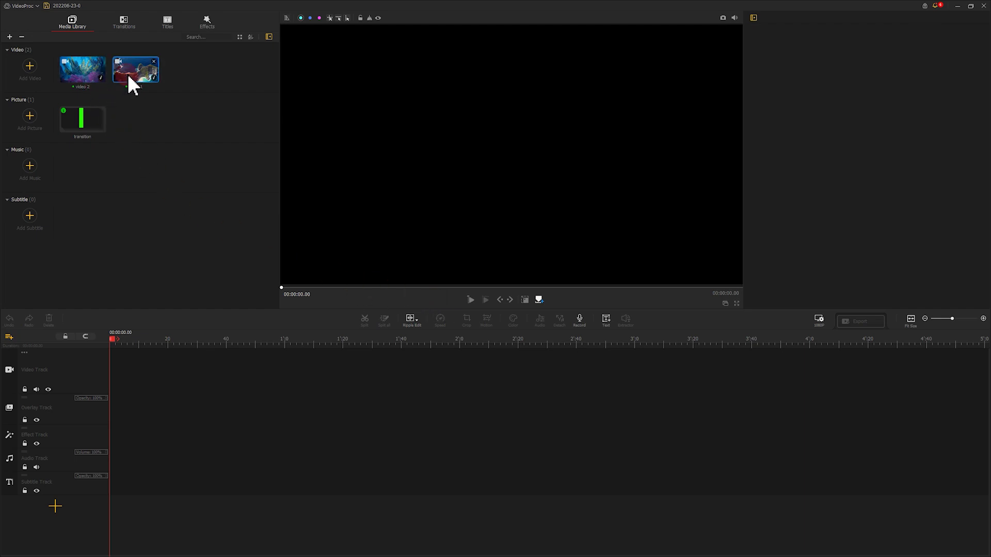
# Put video 1 on the video track trimmed to 5 seconds, with the green line image on the overlay track.
pyautogui.moveTo(129, 76); pyautogui.dragTo(129, 350)
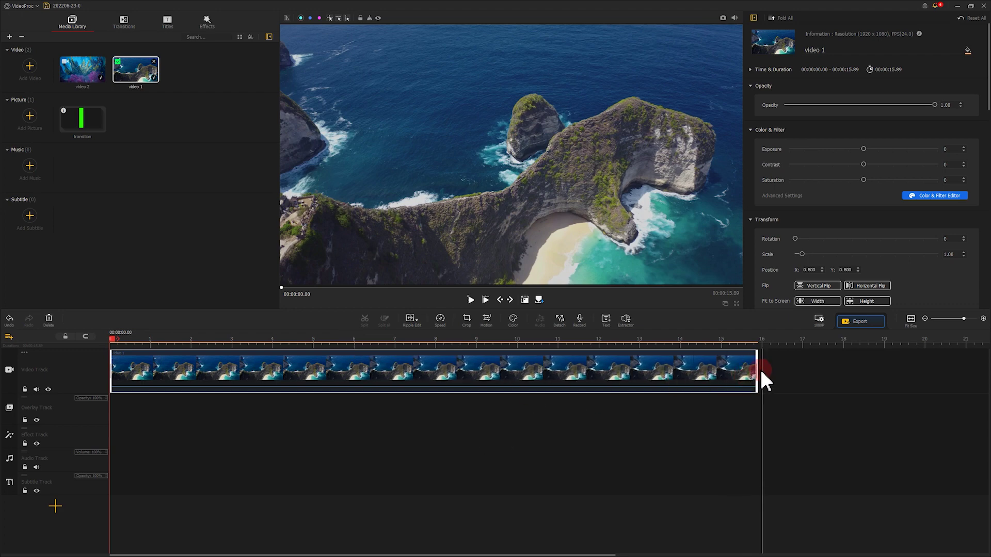
pyautogui.moveTo(741, 368); pyautogui.dragTo(312, 366)
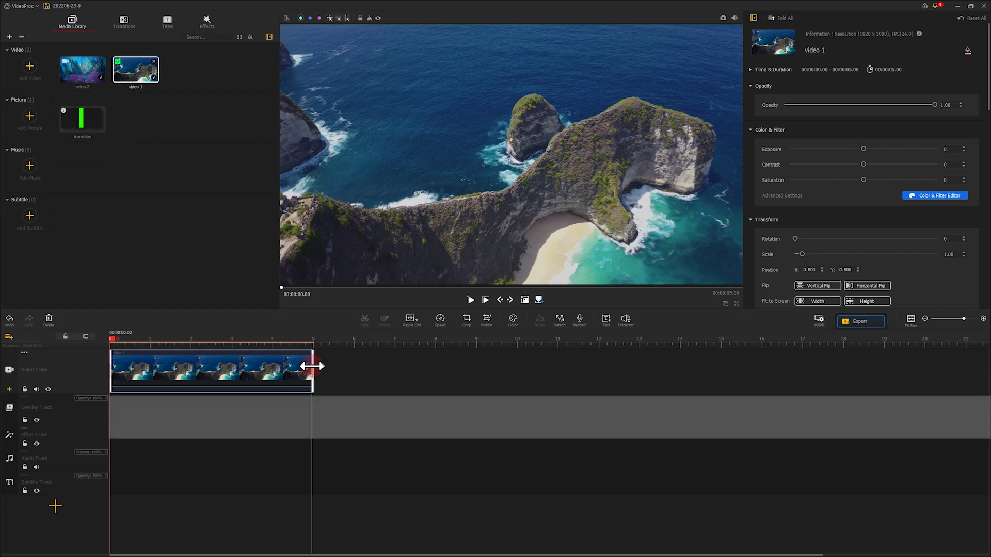
pyautogui.moveTo(95, 132); pyautogui.dragTo(119, 433)
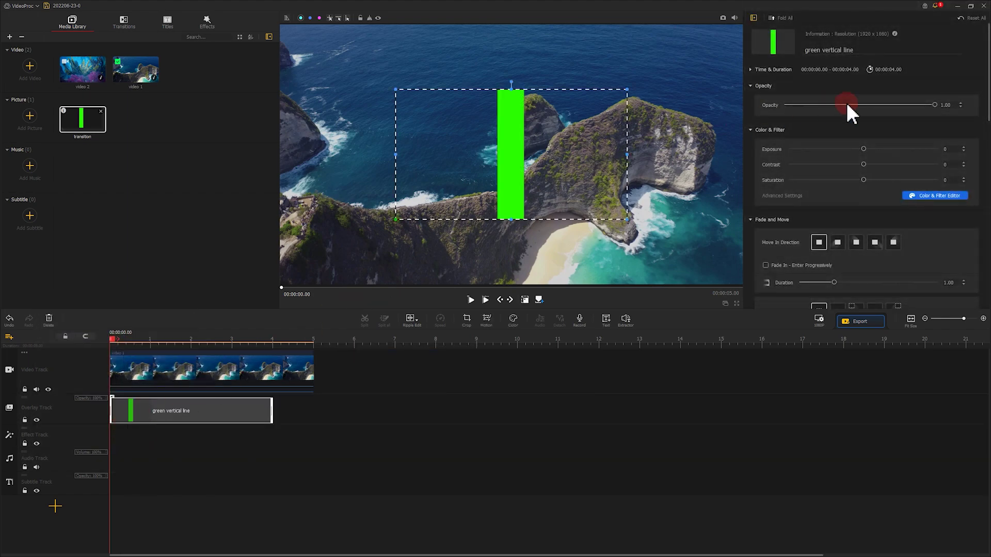
# Stretch the green line overlay to full frame height and bring up its Motion keyframing editor.
pyautogui.moveTo(989, 88); pyautogui.dragTo(988, 134)
pyautogui.click(867, 295)
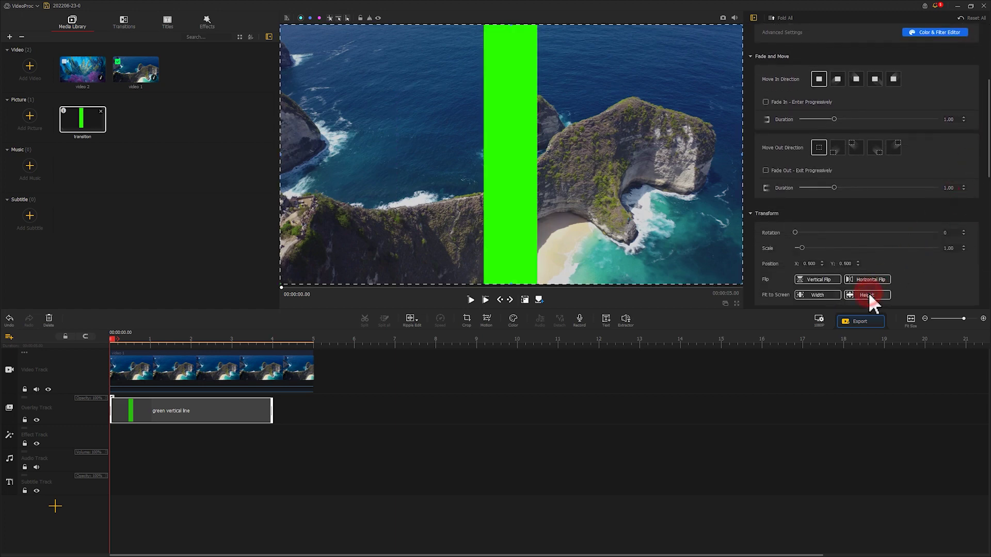
pyautogui.click(593, 304)
pyautogui.click(487, 321)
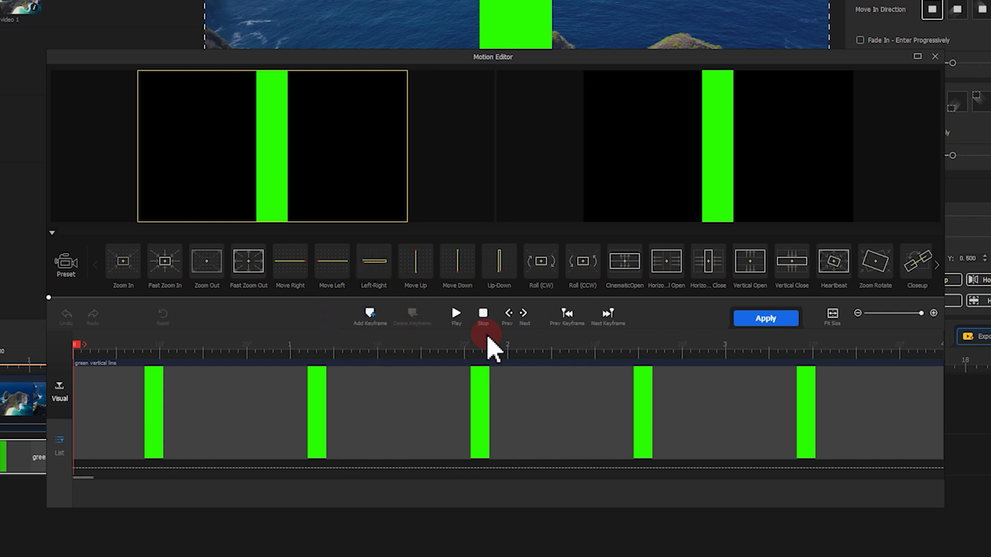
# Add a start keyframe with the view shifted right and tilted 38°.
pyautogui.click(369, 313)
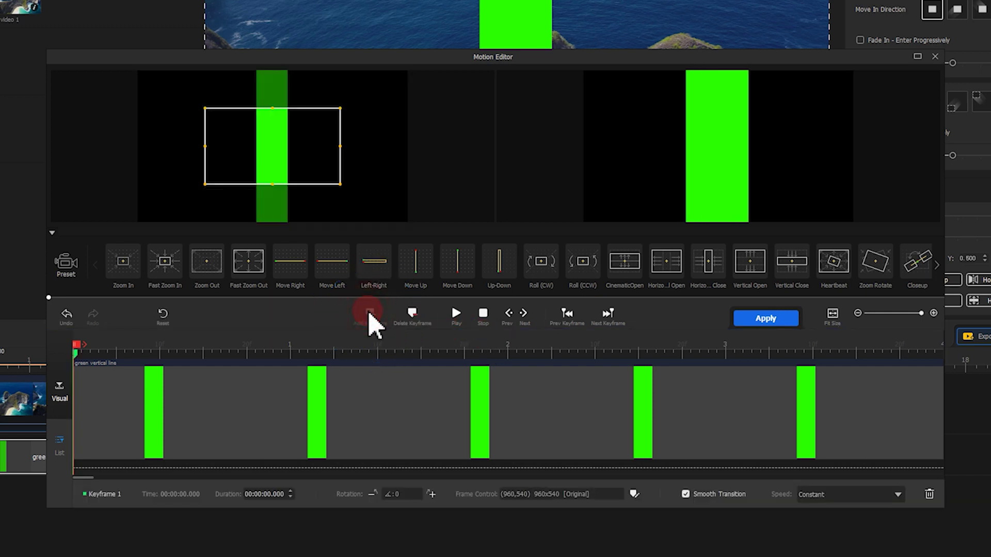
pyautogui.moveTo(265, 144); pyautogui.dragTo(360, 144)
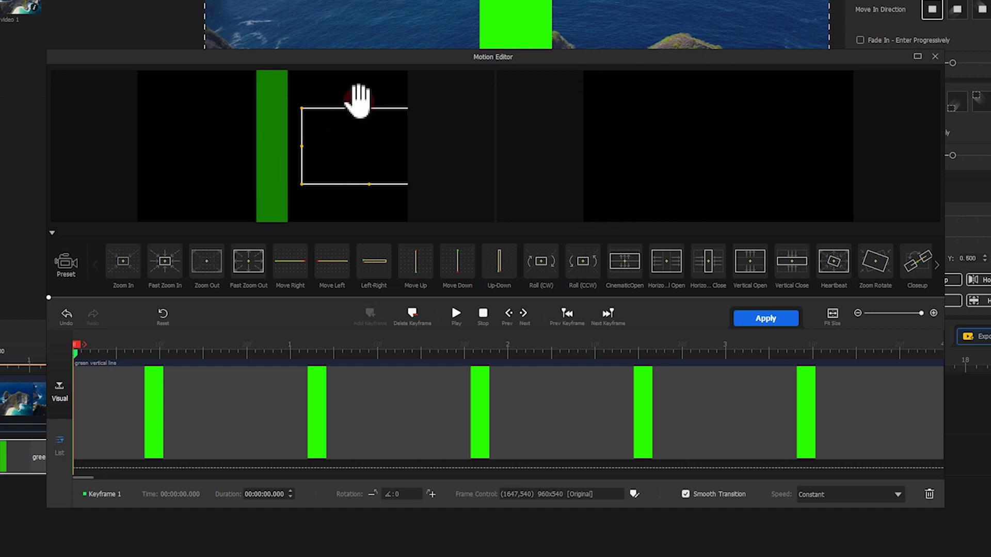
pyautogui.moveTo(363, 91); pyautogui.dragTo(400, 97)
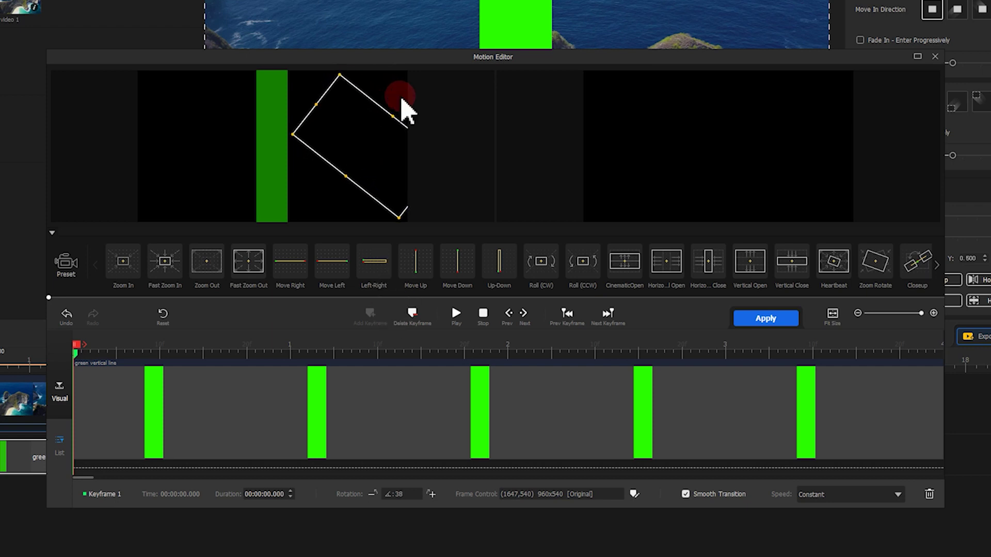
# Add a second keyframe at 1.48 s with the view centred over the bar.
pyautogui.click(165, 262)
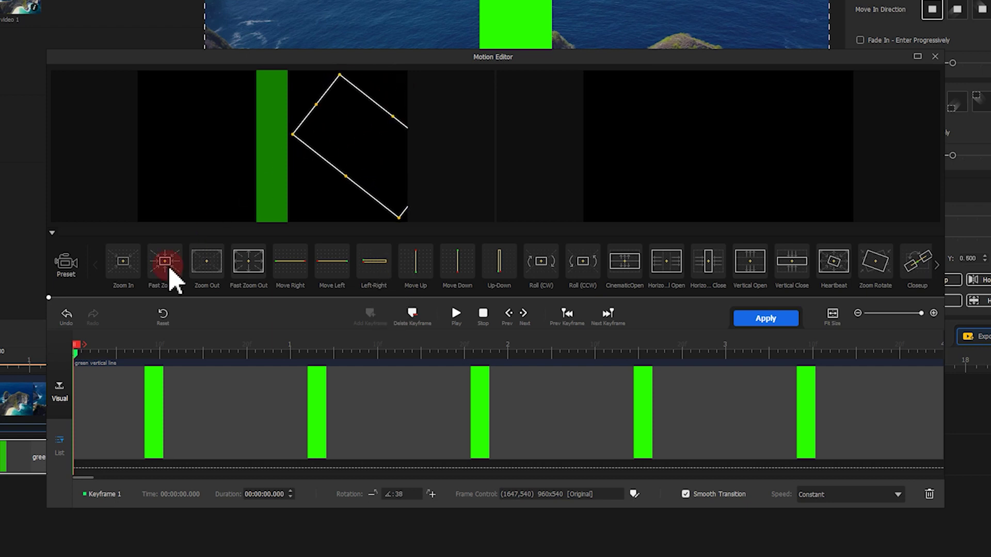
pyautogui.moveTo(80, 356); pyautogui.dragTo(391, 339)
pyautogui.click(370, 314)
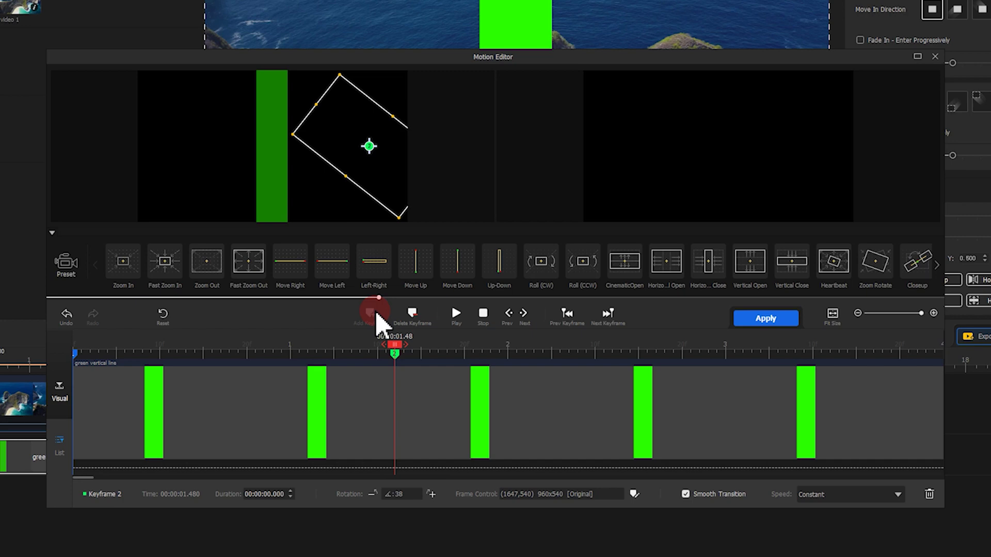
pyautogui.moveTo(361, 166); pyautogui.dragTo(267, 171)
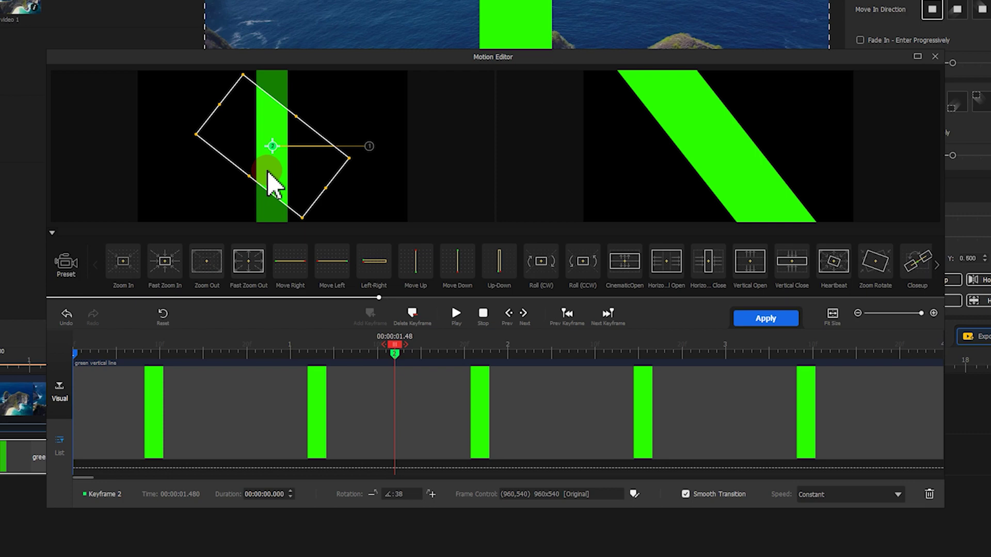
# Add a third keyframe at 2.40 s shrinking the view onto the green bar, then preview.
pyautogui.click(396, 346)
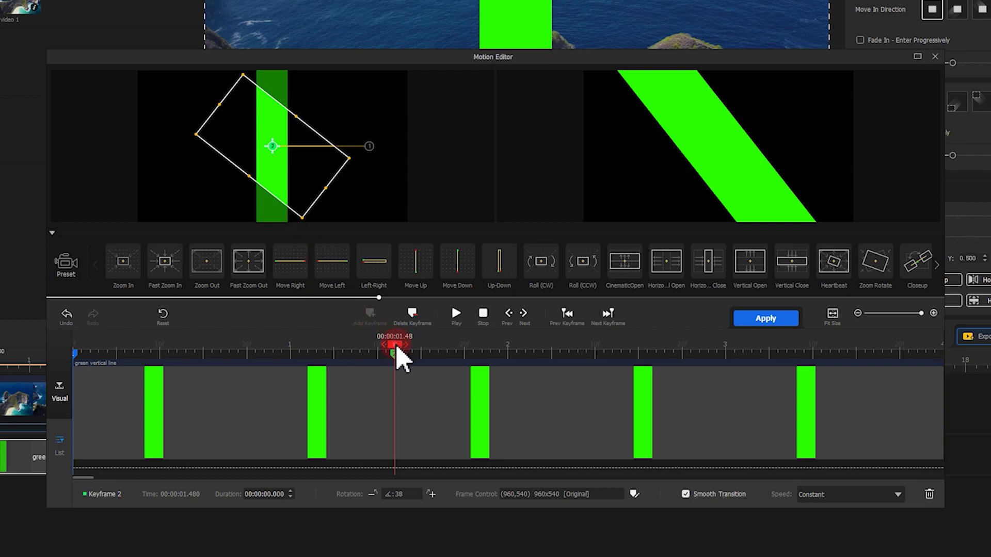
pyautogui.moveTo(398, 349); pyautogui.dragTo(597, 351)
pyautogui.click(369, 314)
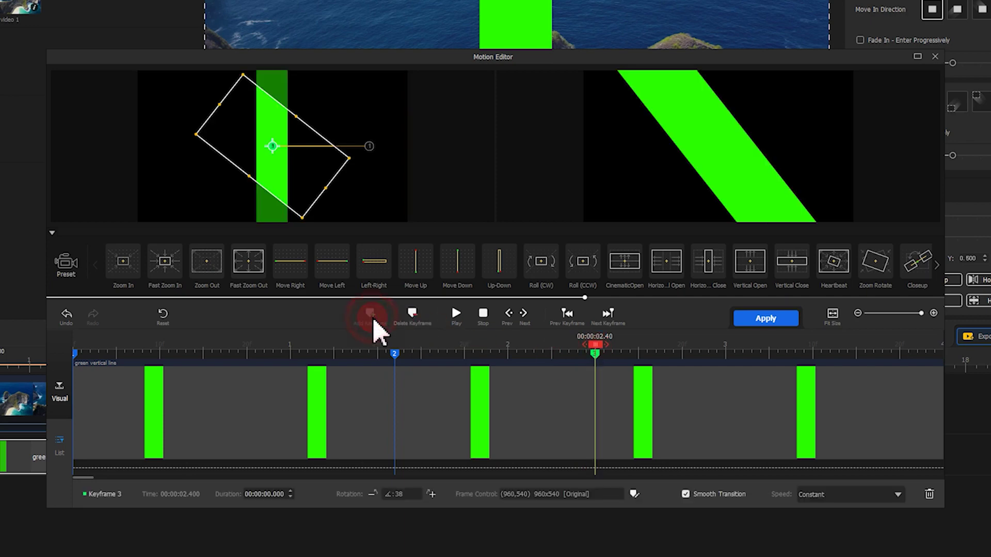
pyautogui.moveTo(349, 158); pyautogui.dragTo(287, 149)
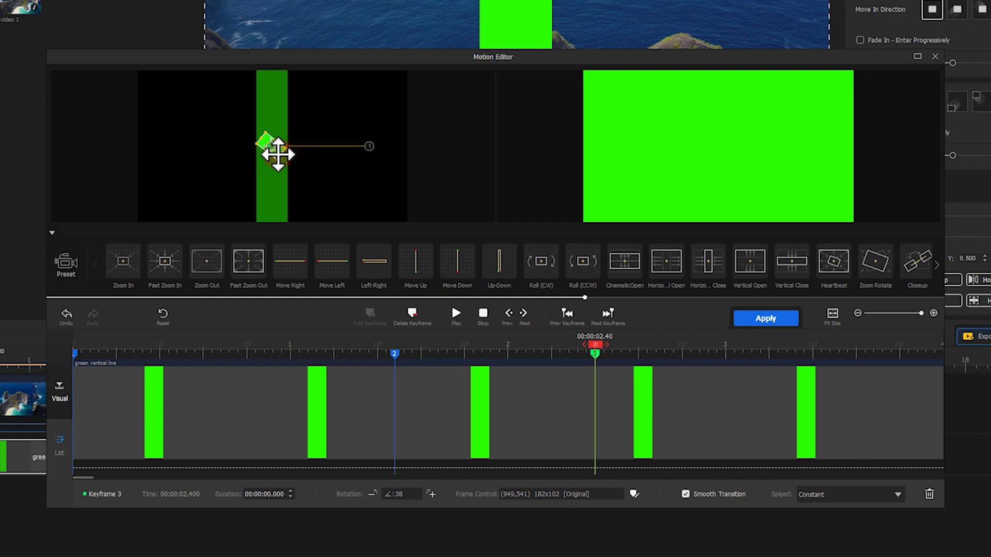
pyautogui.click(454, 321)
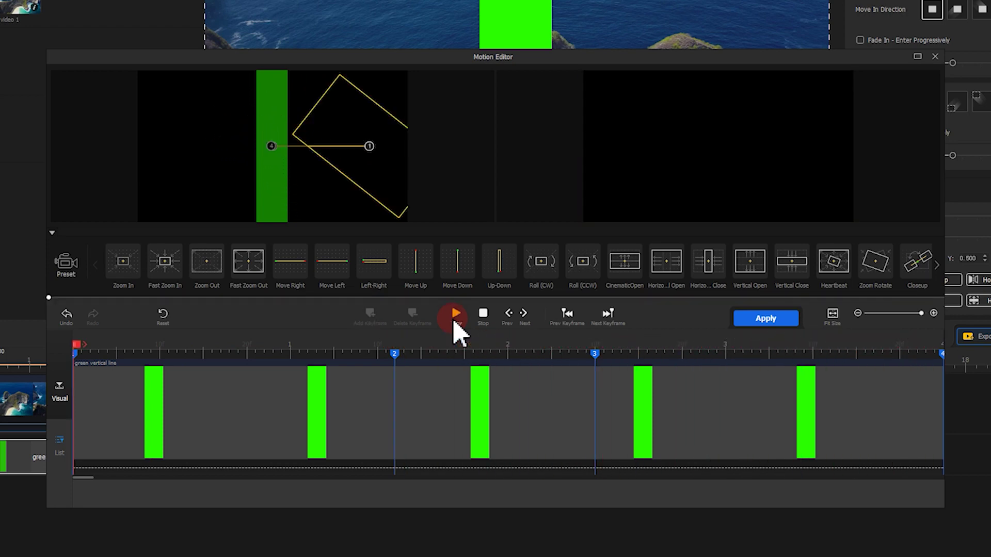
# Ease keyframes 1 and 2 with Speed Down and keyframe 3 with Smooth Speed Up 2, then apply.
pyautogui.click(75, 352)
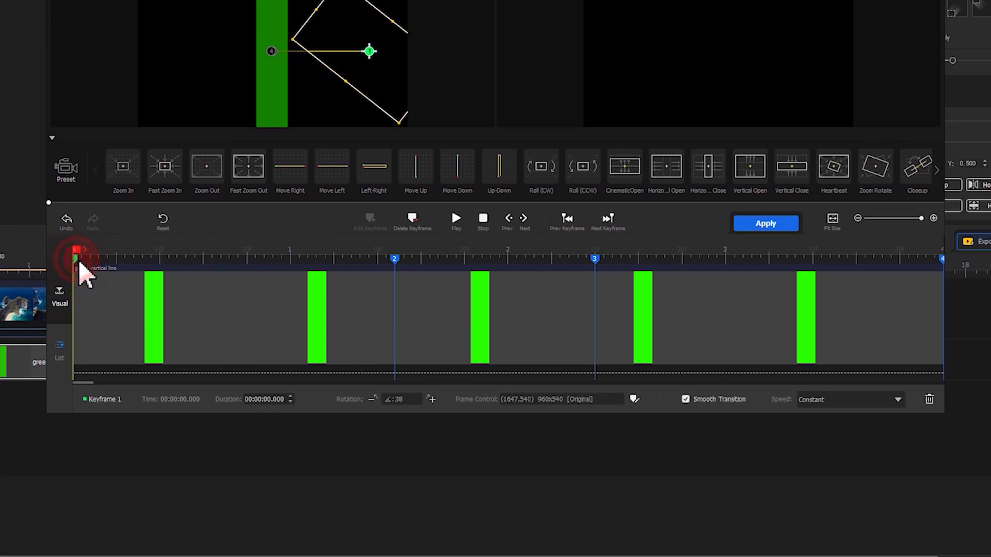
pyautogui.click(832, 399)
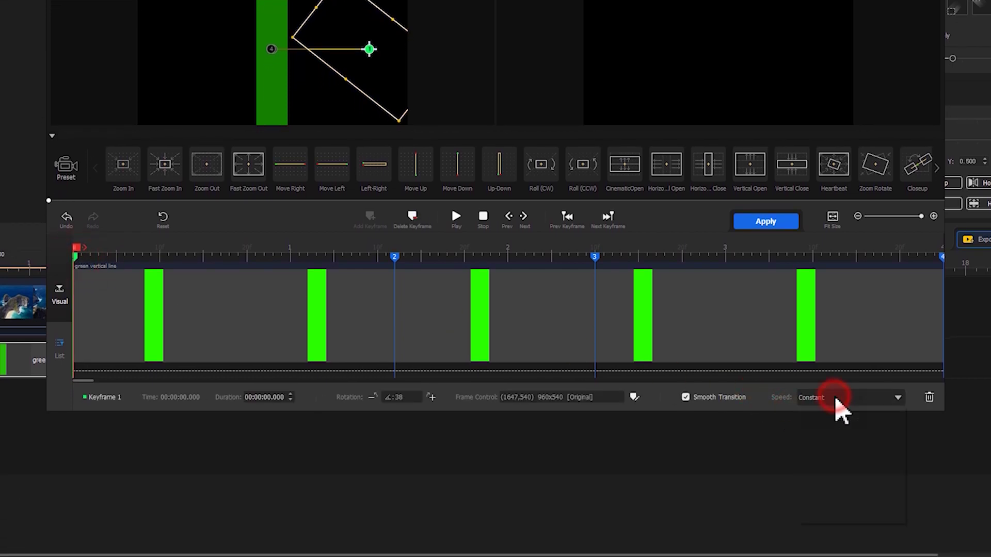
pyautogui.click(850, 453)
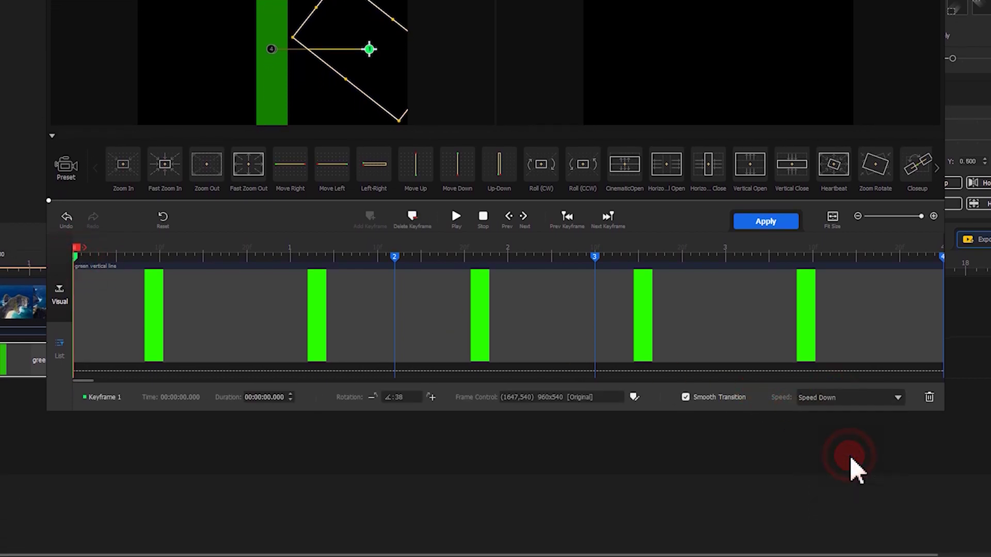
pyautogui.click(395, 256)
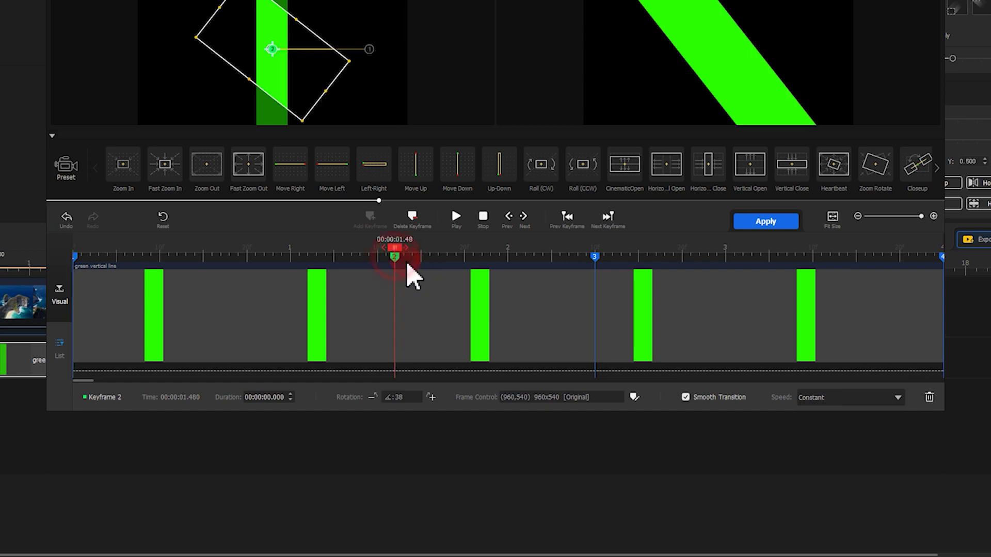
pyautogui.click(837, 400)
pyautogui.click(848, 446)
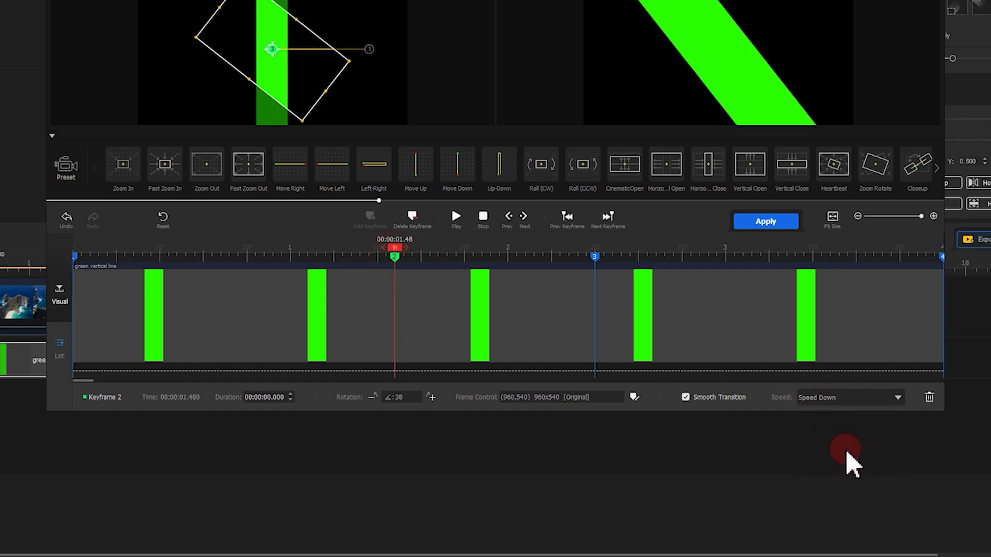
pyautogui.click(594, 256)
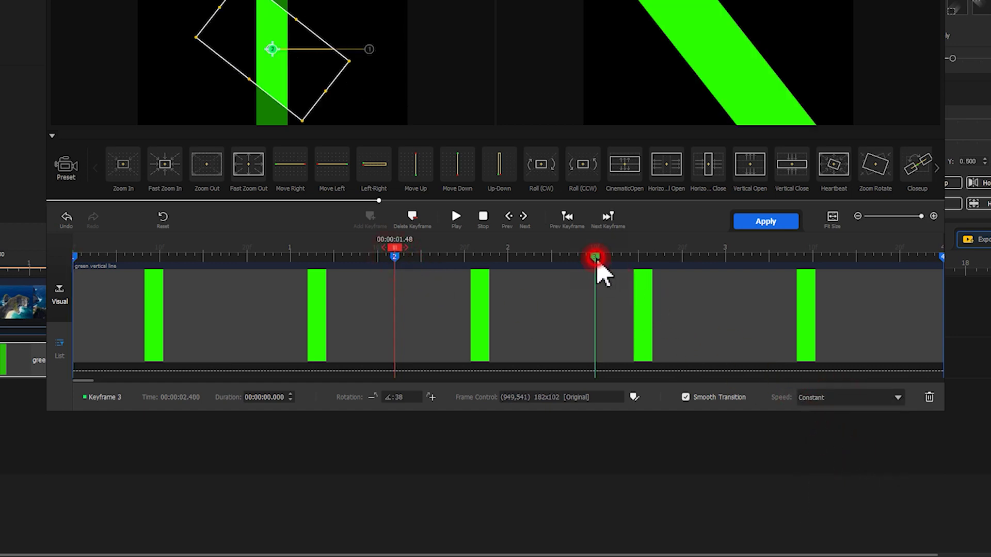
pyautogui.click(897, 400)
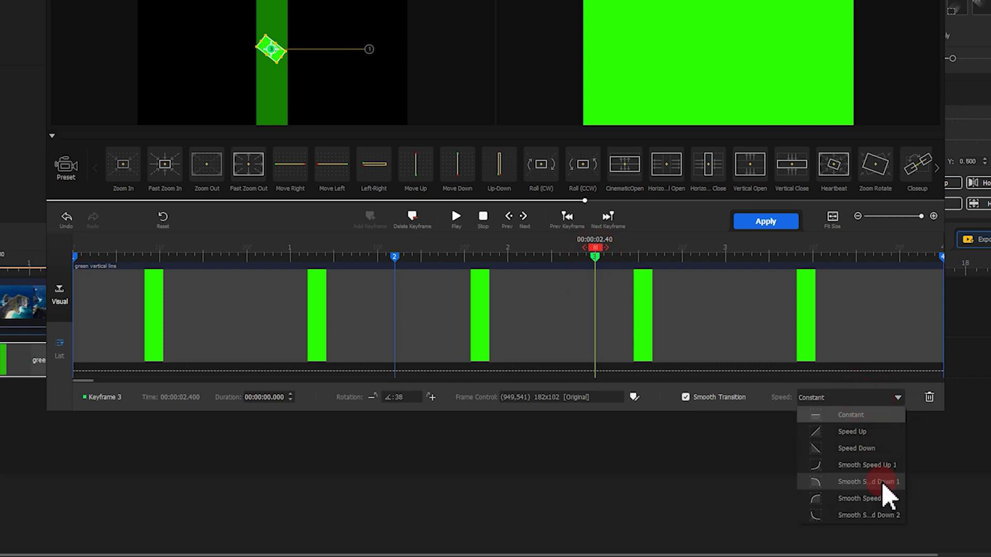
pyautogui.click(880, 499)
pyautogui.click(455, 217)
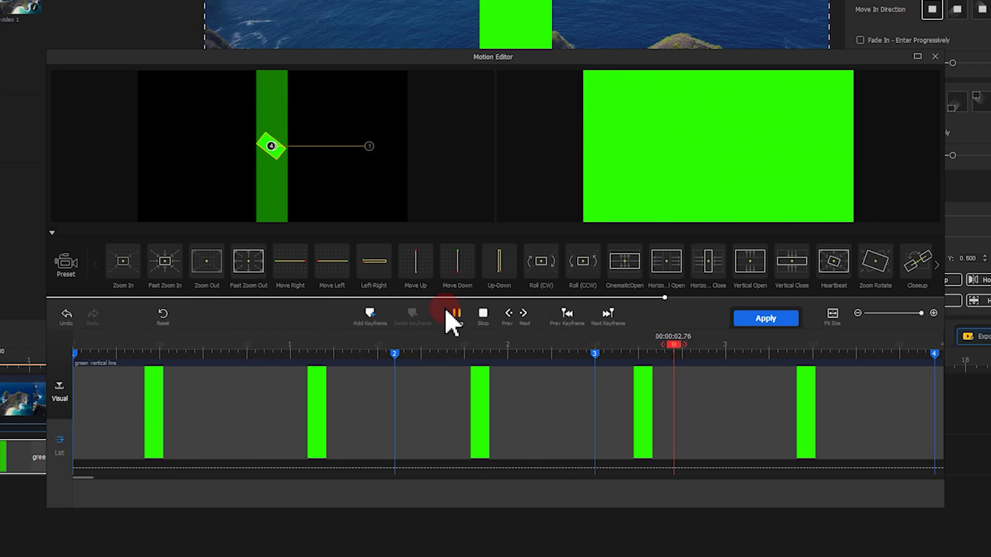
pyautogui.click(763, 321)
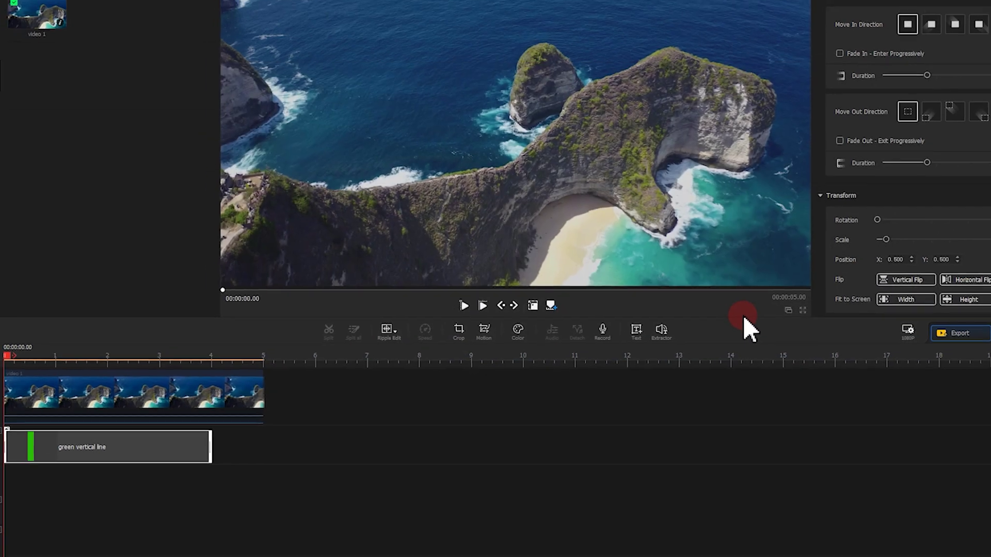
# Trim the aerial video 1 clip on the video track to end at 4.00 s.
pyautogui.click(472, 299)
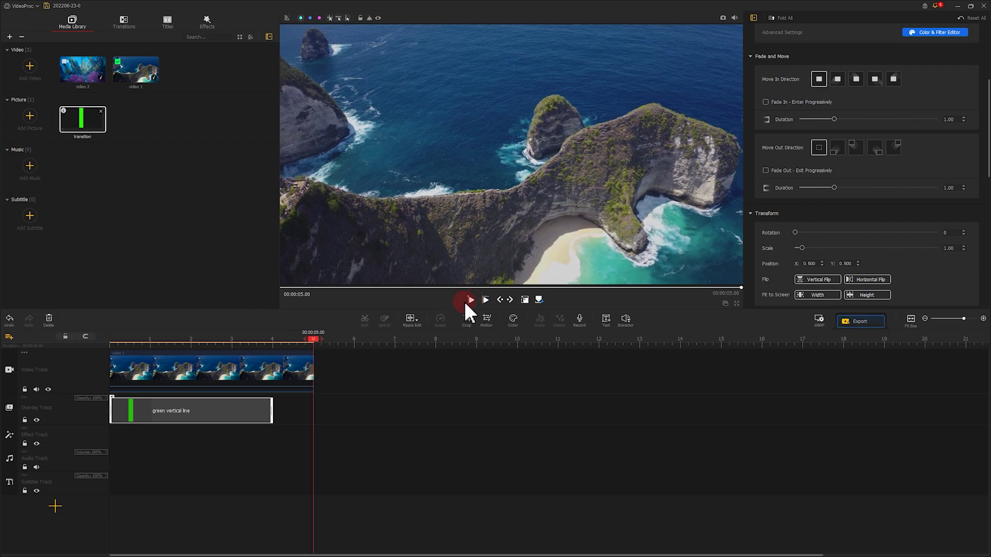
pyautogui.click(291, 372)
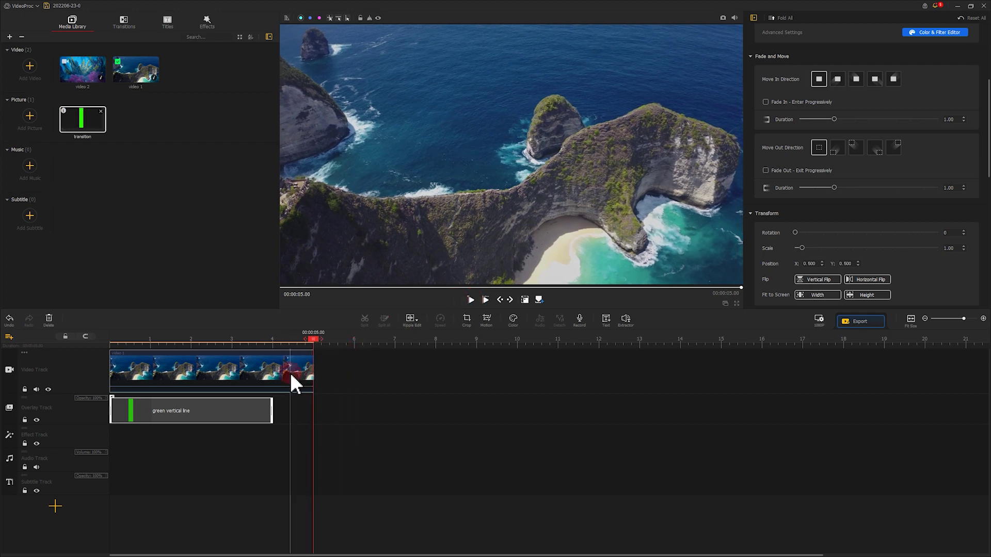
pyautogui.click(290, 373)
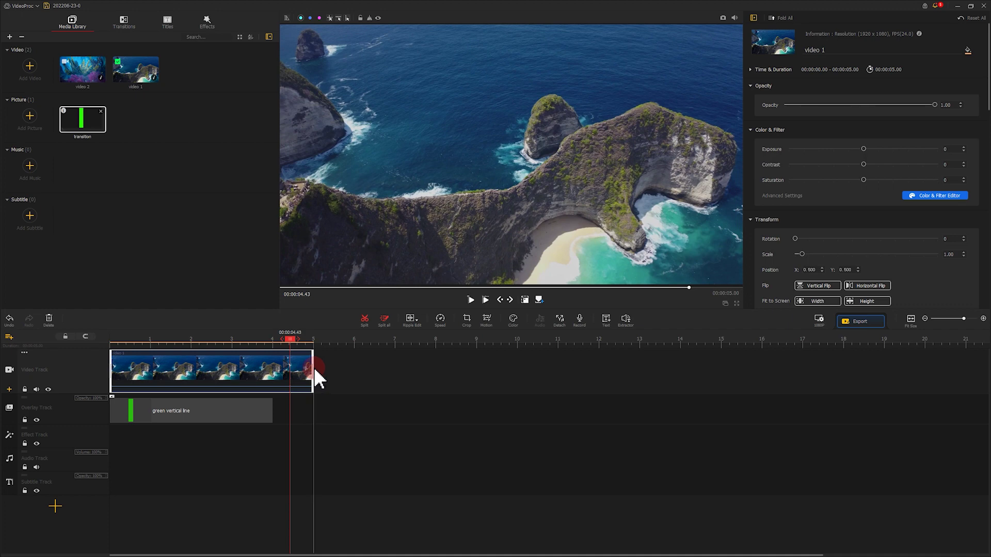
pyautogui.moveTo(313, 367); pyautogui.dragTo(272, 366)
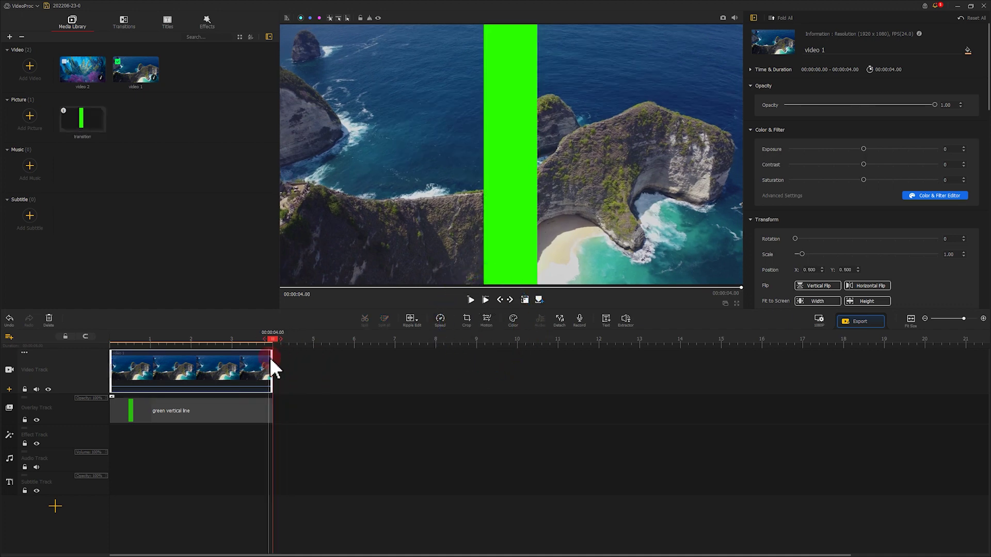
pyautogui.click(486, 321)
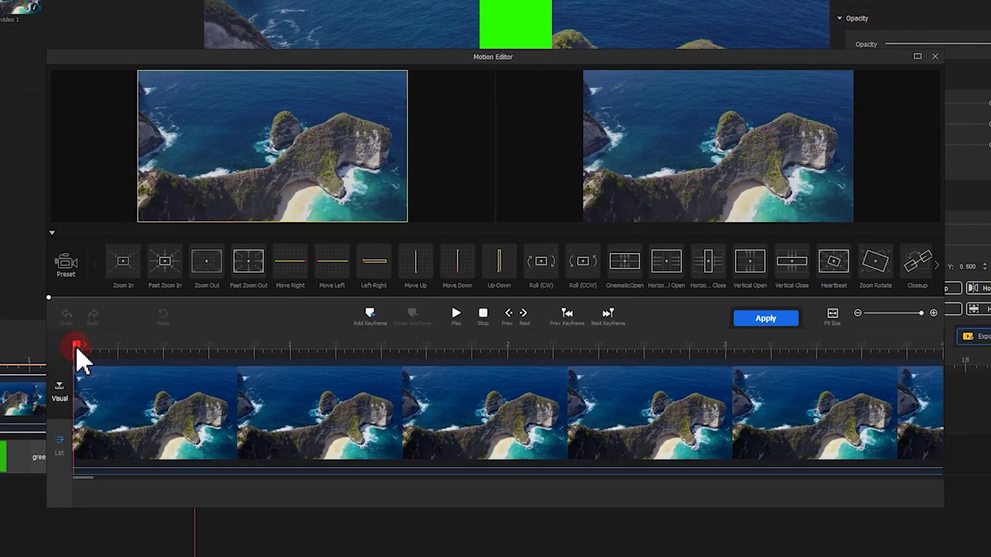
# Add a full-frame keyframe at 1.5 s on the aerial clip.
pyautogui.moveTo(78, 350); pyautogui.dragTo(407, 361)
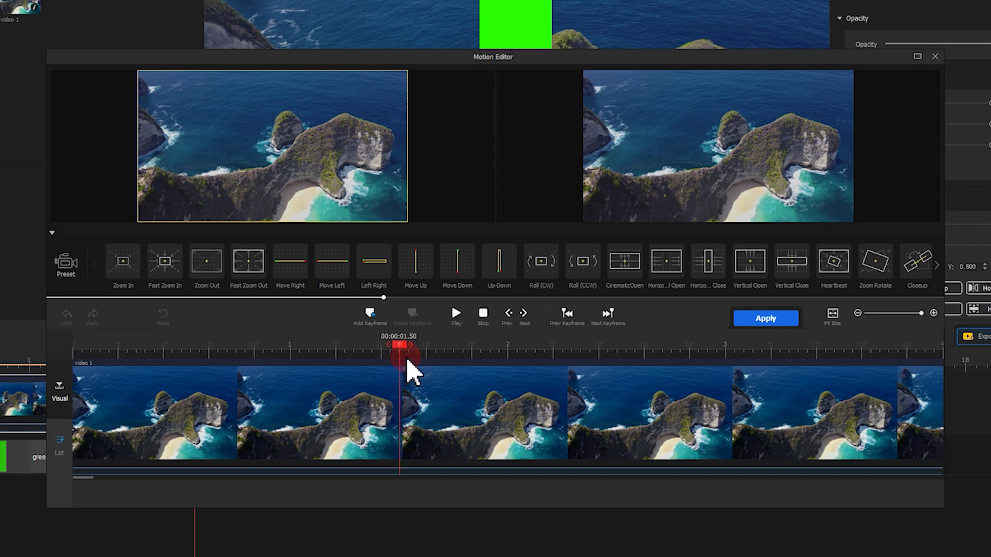
pyautogui.click(370, 313)
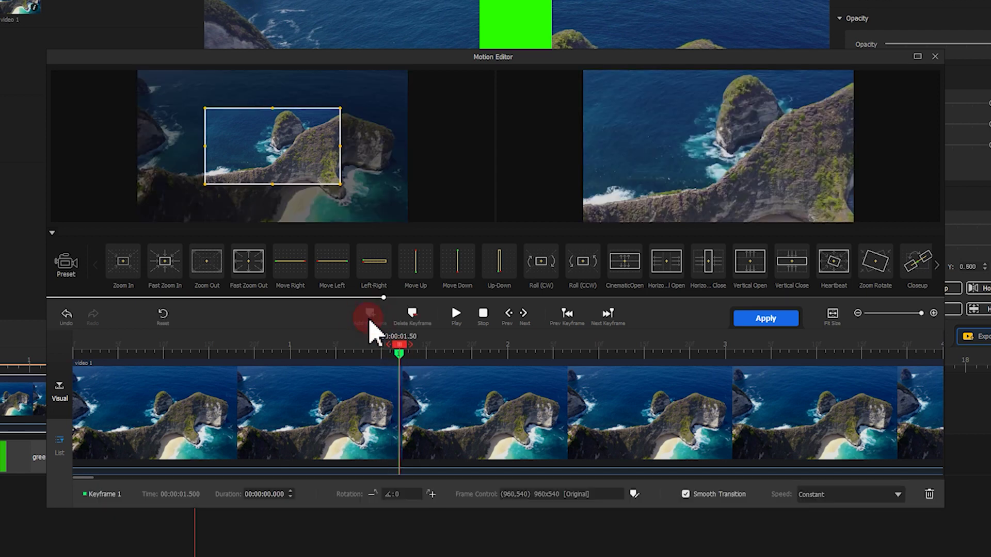
pyautogui.moveTo(273, 148); pyautogui.dragTo(408, 221)
# Add a keyframe at exactly 4 s with a smaller frame zoomed into the headland.
pyautogui.click(399, 345)
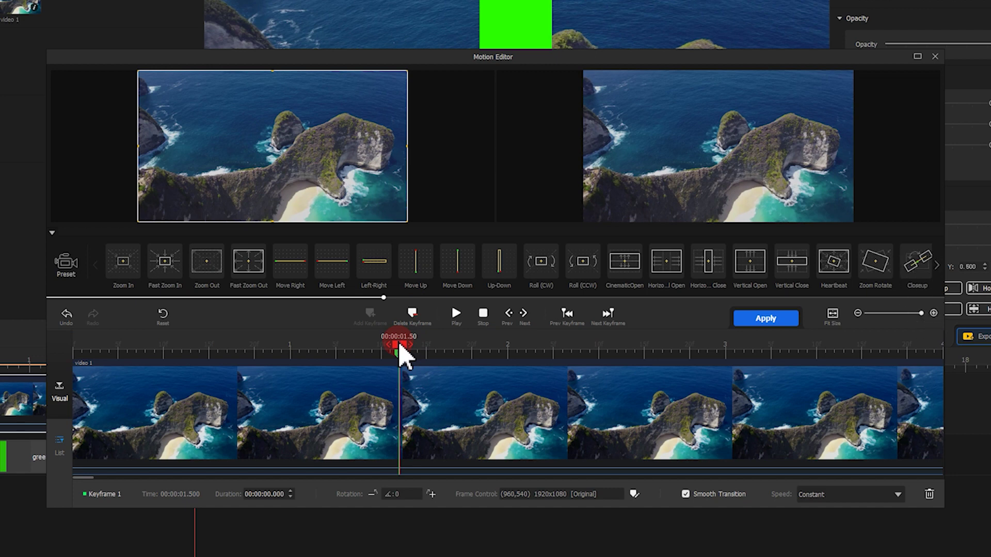
pyautogui.moveTo(400, 348)
pyautogui.mouseDown()
pyautogui.moveTo(495, 361)
pyautogui.moveTo(924, 357)
pyautogui.mouseUp()
pyautogui.click(372, 321)
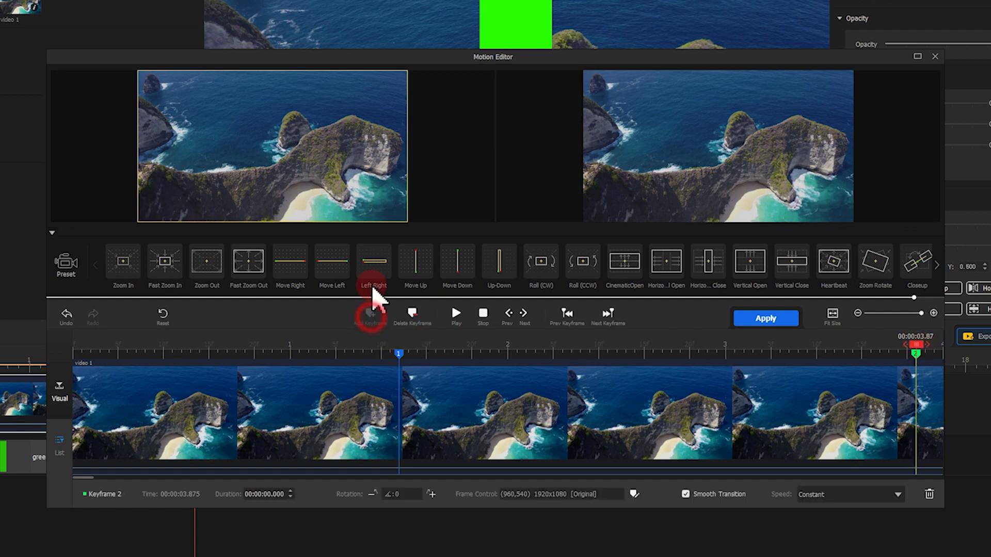
pyautogui.moveTo(405, 221); pyautogui.dragTo(366, 189)
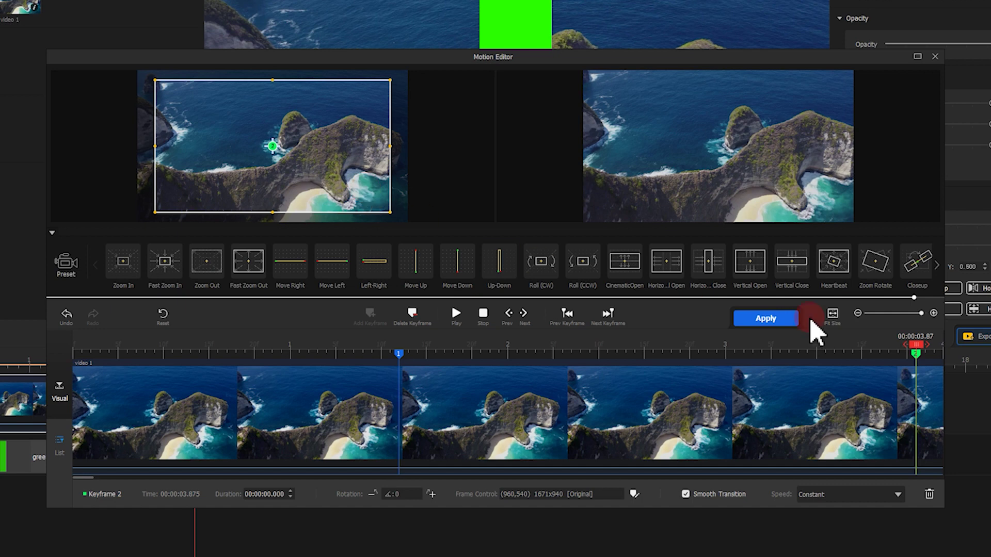
pyautogui.moveTo(915, 354); pyautogui.dragTo(954, 369)
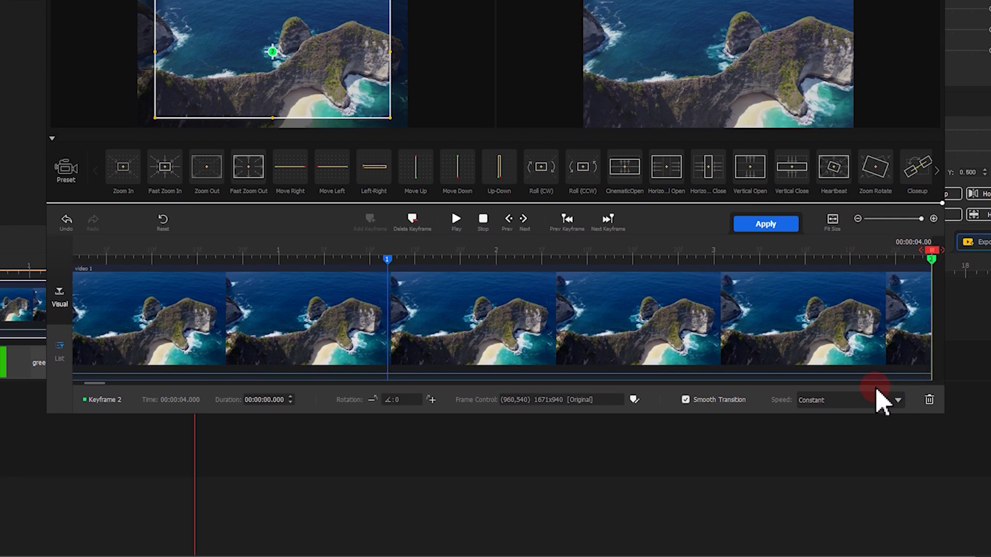
# Give the zoom a Speed Up motion curve and preview the result.
pyautogui.click(877, 398)
pyautogui.click(847, 434)
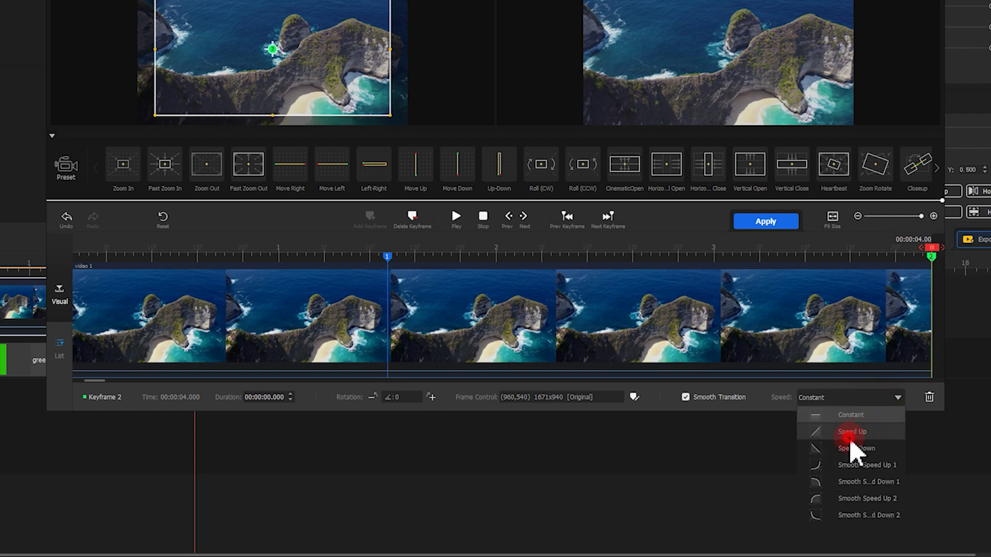
pyautogui.click(387, 255)
pyautogui.click(810, 400)
pyautogui.click(822, 436)
pyautogui.click(494, 223)
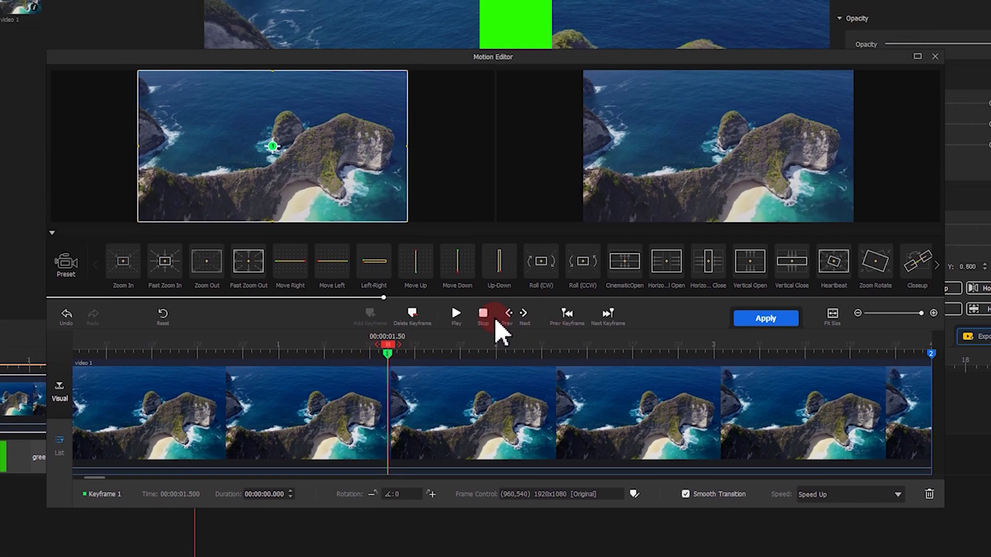
pyautogui.click(455, 313)
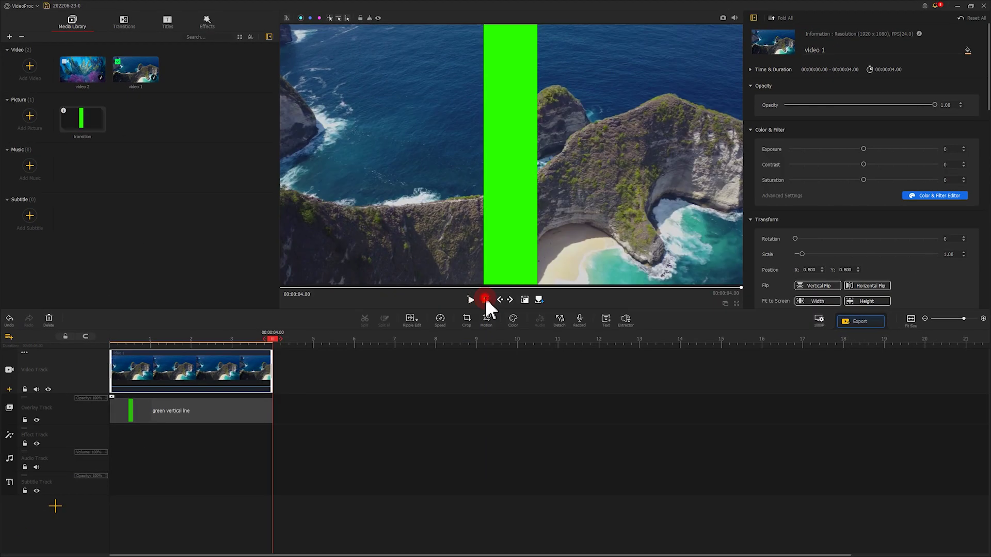
pyautogui.click(467, 301)
# Export the project as MP4 'video 3' and add that file to the Media Library.
pyautogui.click(871, 322)
pyautogui.hotkey('ctrl', 'a')
pyautogui.write('video 3')
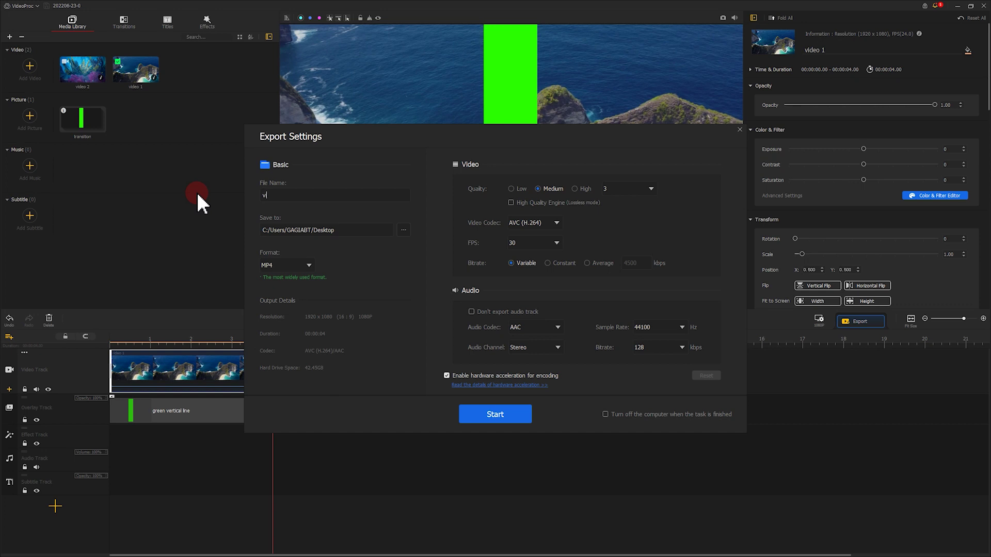
pyautogui.click(514, 423)
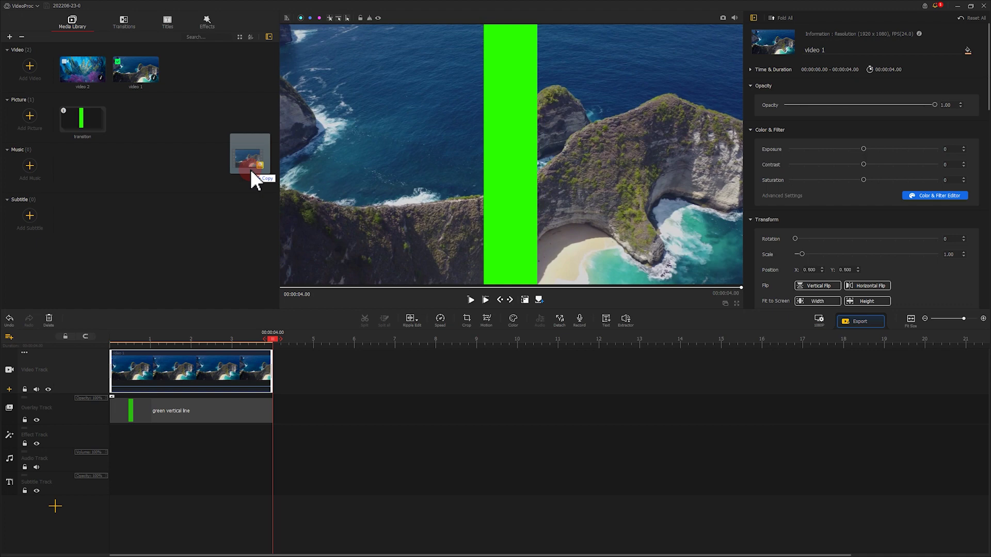
pyautogui.moveTo(250, 170); pyautogui.dragTo(194, 88)
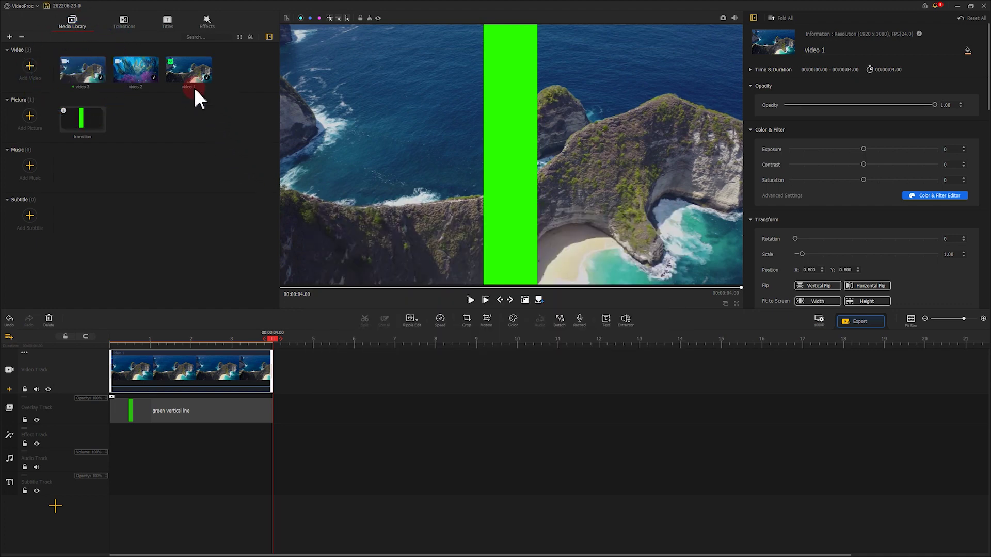
# Delete the aerial clip and green line overlay from the timeline.
pyautogui.click(164, 375)
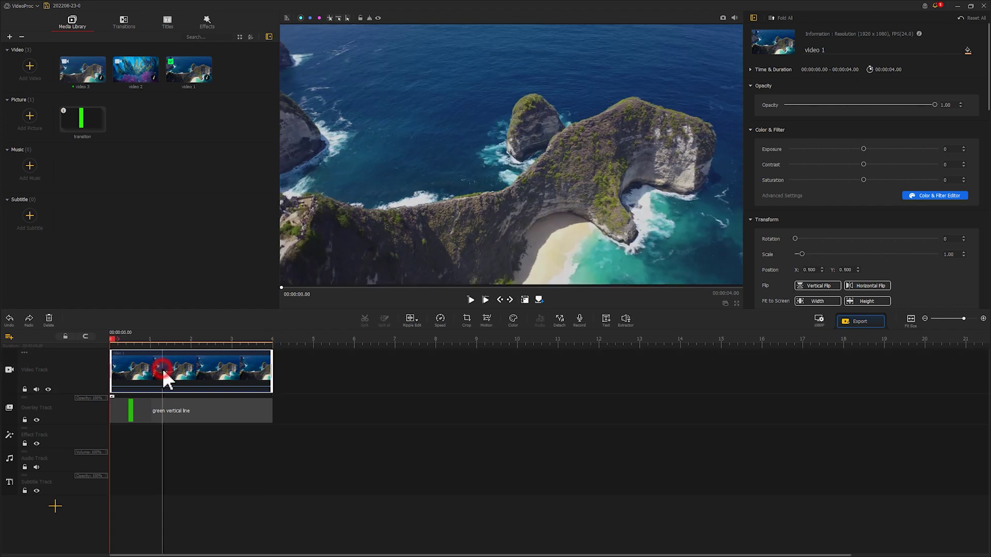
pyautogui.click(48, 318)
pyautogui.click(162, 411)
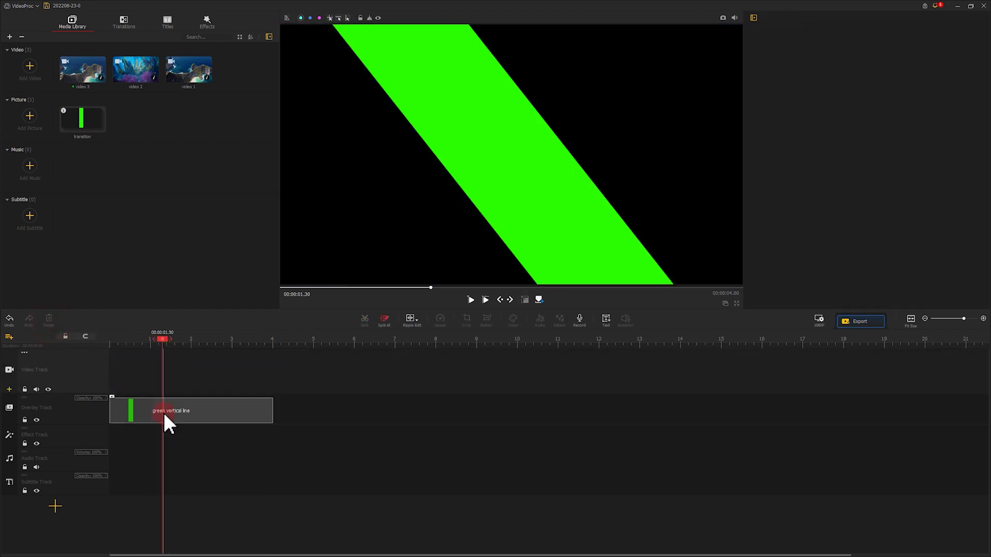
pyautogui.click(49, 318)
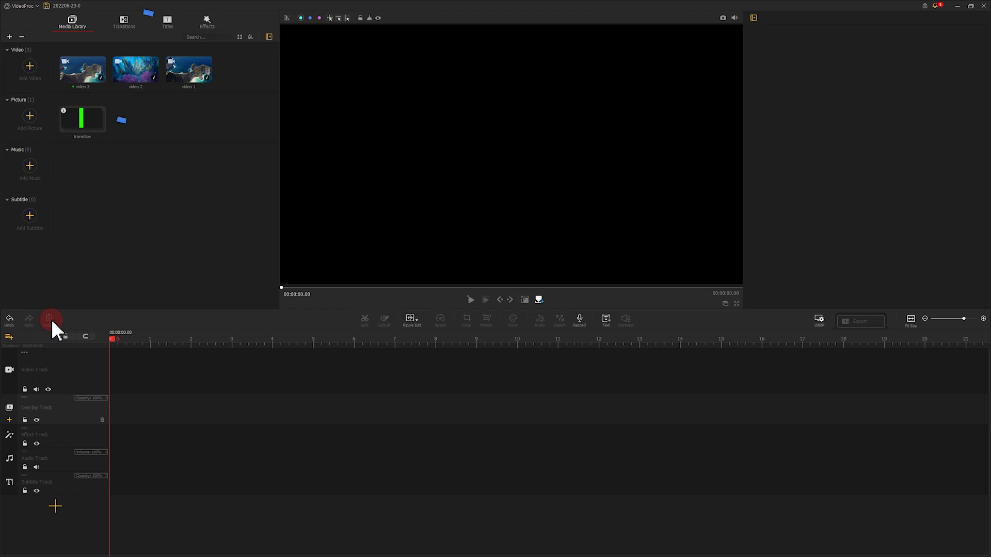
# Place underwater video 2 on the video track and video 3 on the overlay track, then scrub into the wipe.
pyautogui.moveTo(138, 77); pyautogui.dragTo(139, 367)
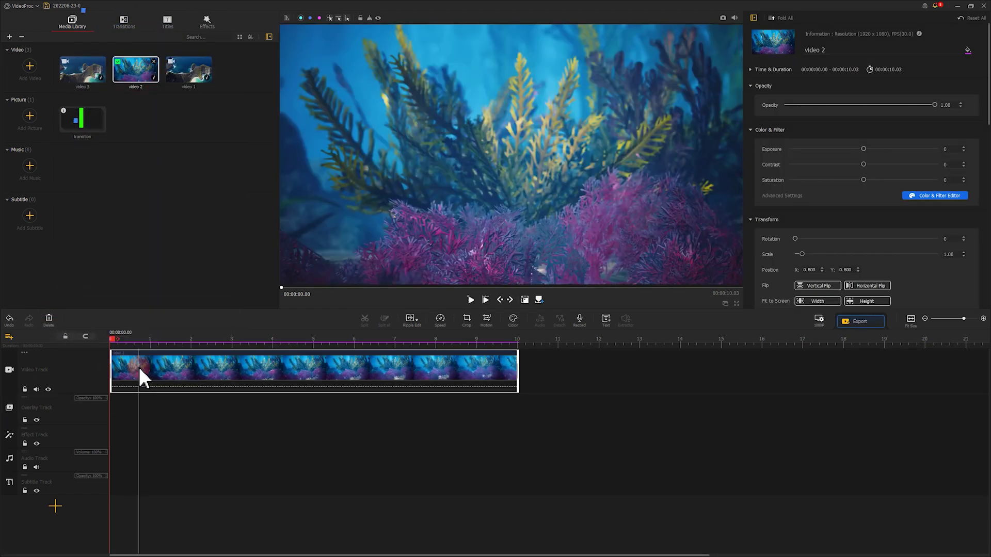
pyautogui.click(95, 117)
pyautogui.moveTo(89, 82); pyautogui.dragTo(114, 442)
pyautogui.moveTo(118, 345); pyautogui.dragTo(185, 343)
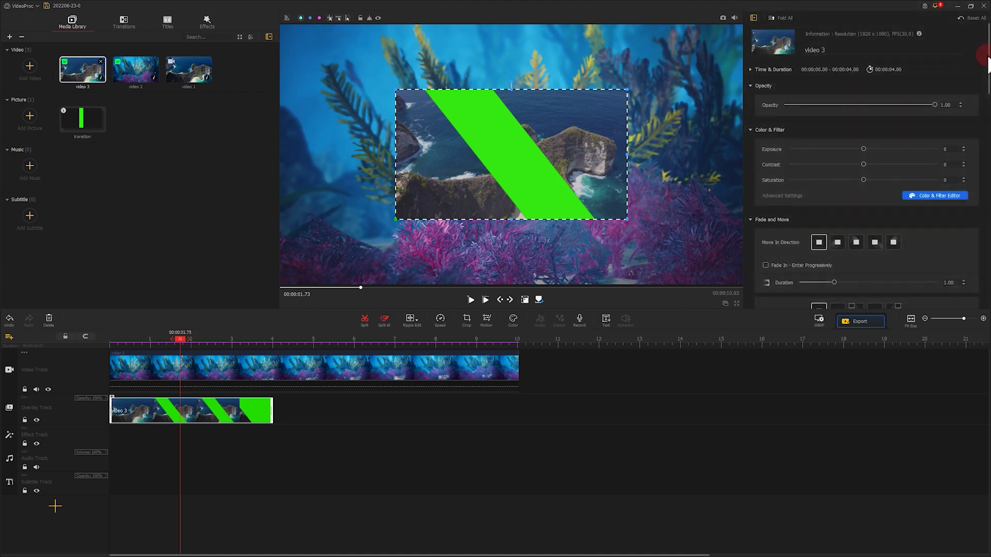
# Fit video 3 to screen height, enable Chroma Key (Green Screen), and scrub to about 3 s.
pyautogui.moveTo(985, 52); pyautogui.dragTo(985, 127)
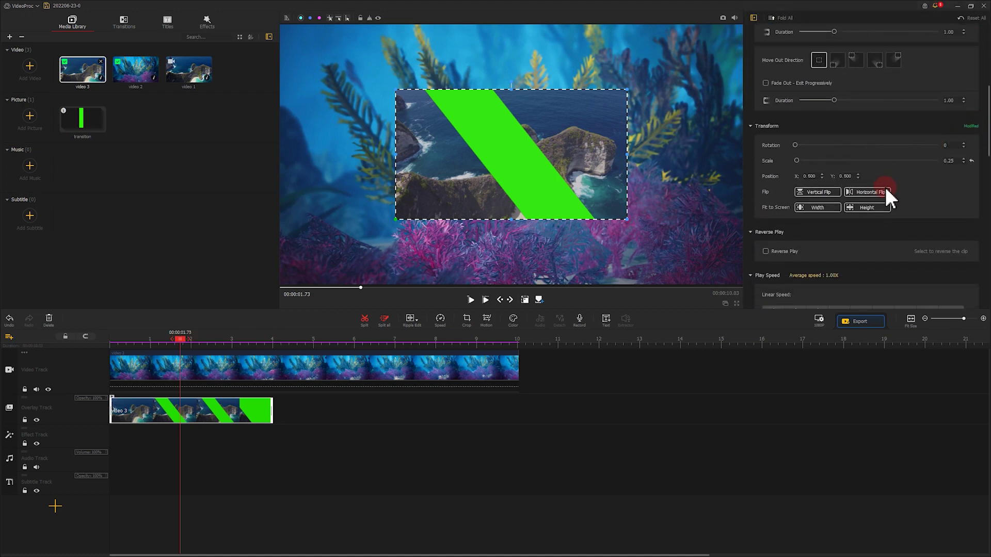
pyautogui.click(871, 208)
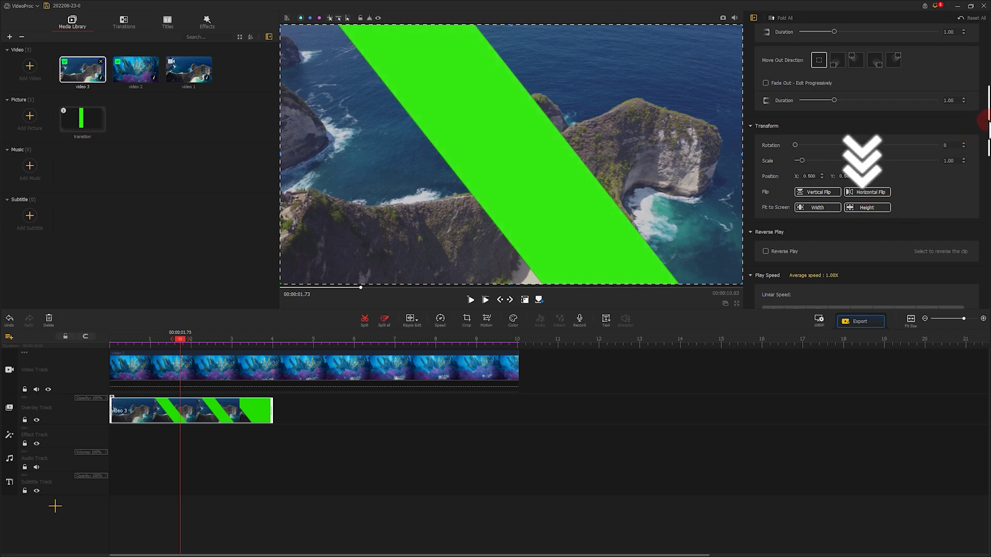
pyautogui.moveTo(986, 122); pyautogui.dragTo(985, 253)
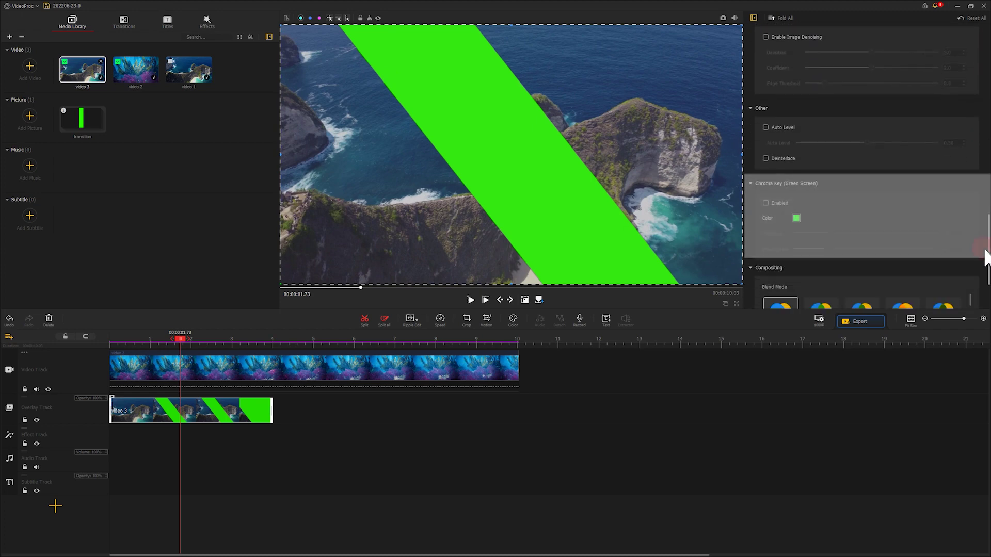
pyautogui.click(766, 203)
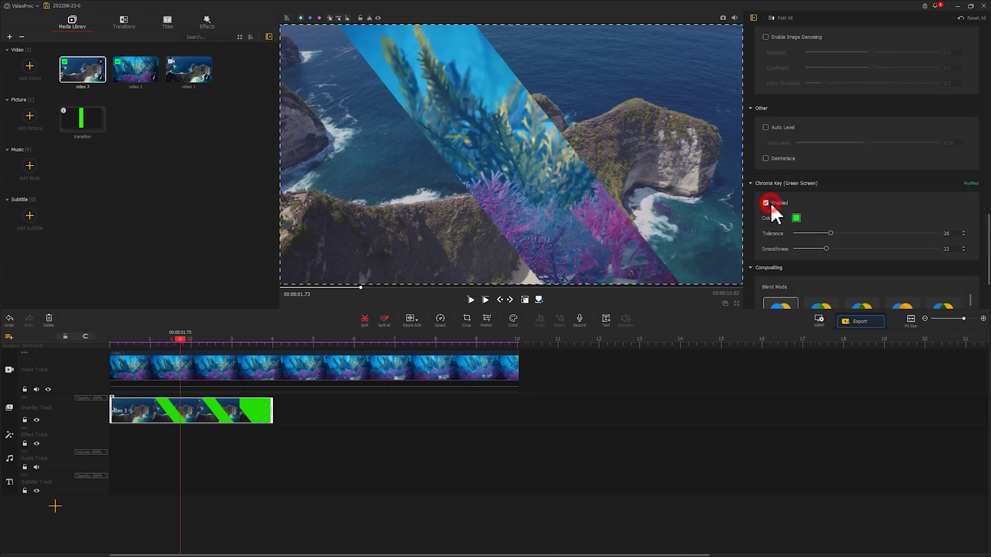
pyautogui.click(284, 312)
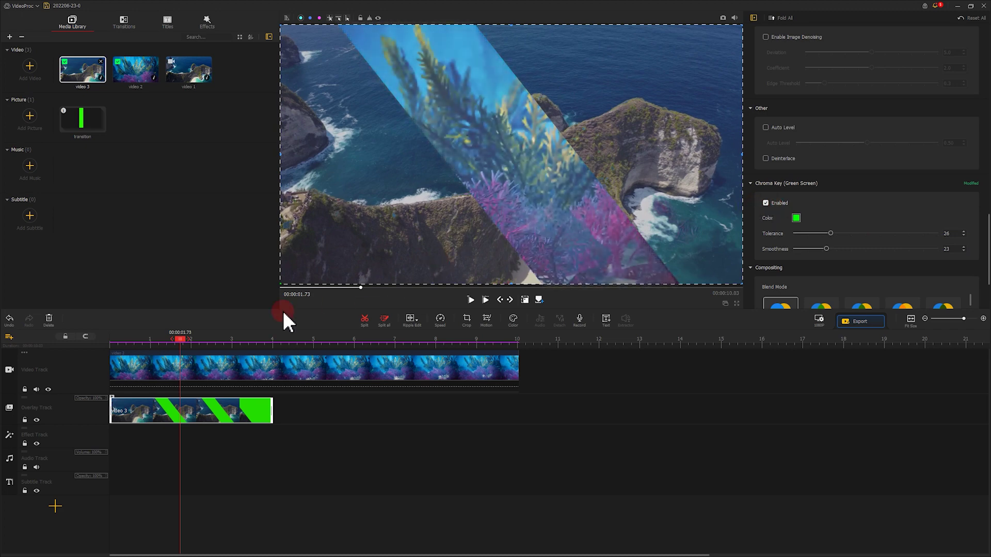
pyautogui.moveTo(181, 342); pyautogui.dragTo(239, 344)
pyautogui.click(238, 358)
pyautogui.click(470, 300)
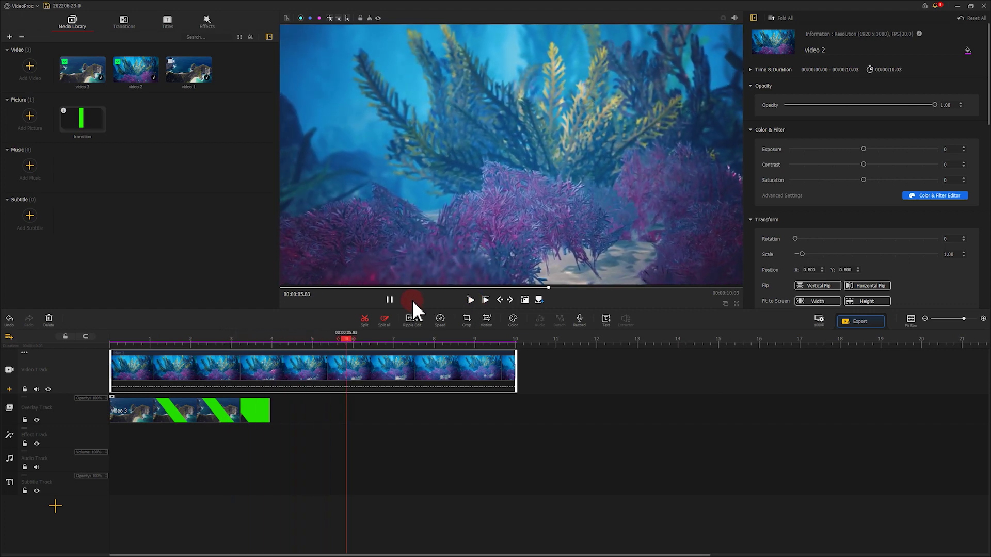
pyautogui.click(391, 299)
pyautogui.click(237, 346)
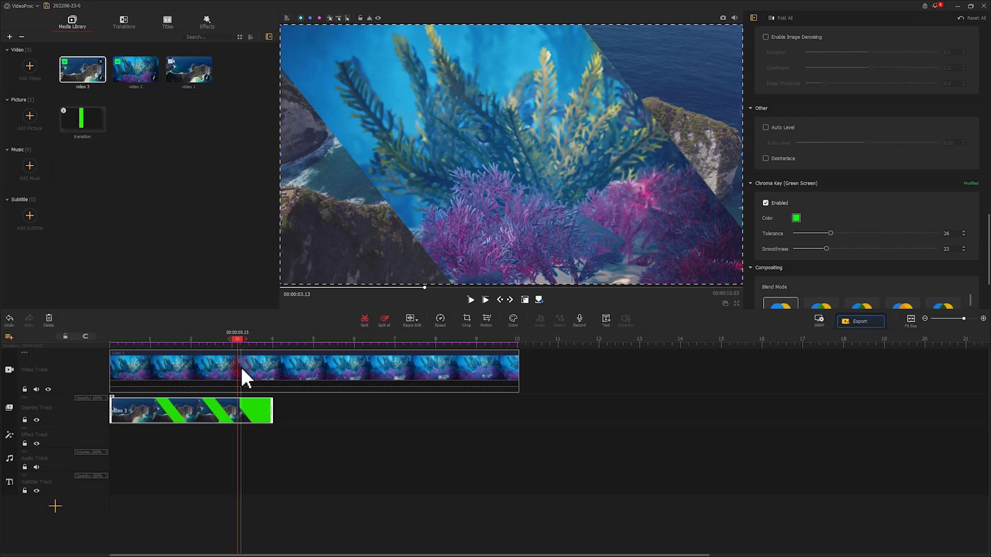
pyautogui.click(238, 371)
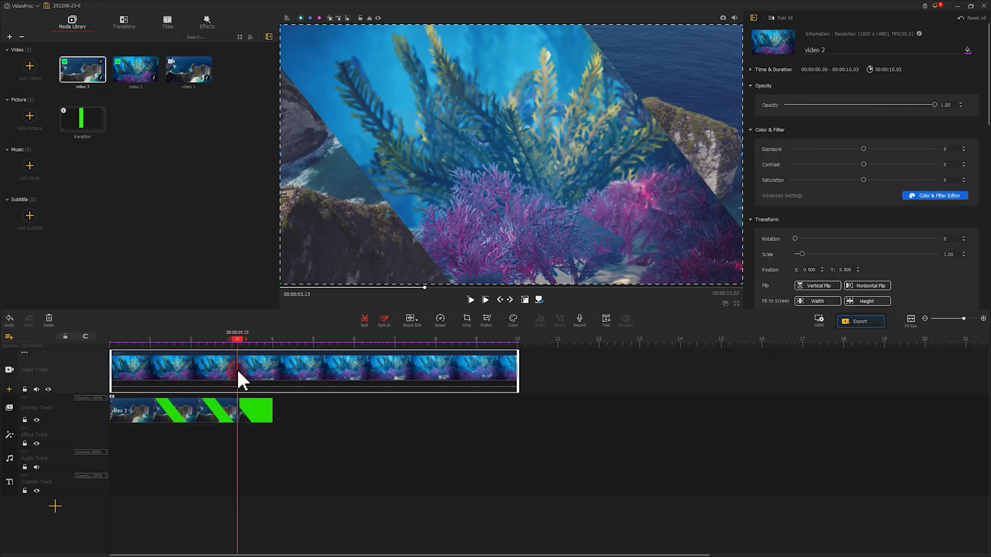
pyautogui.click(462, 324)
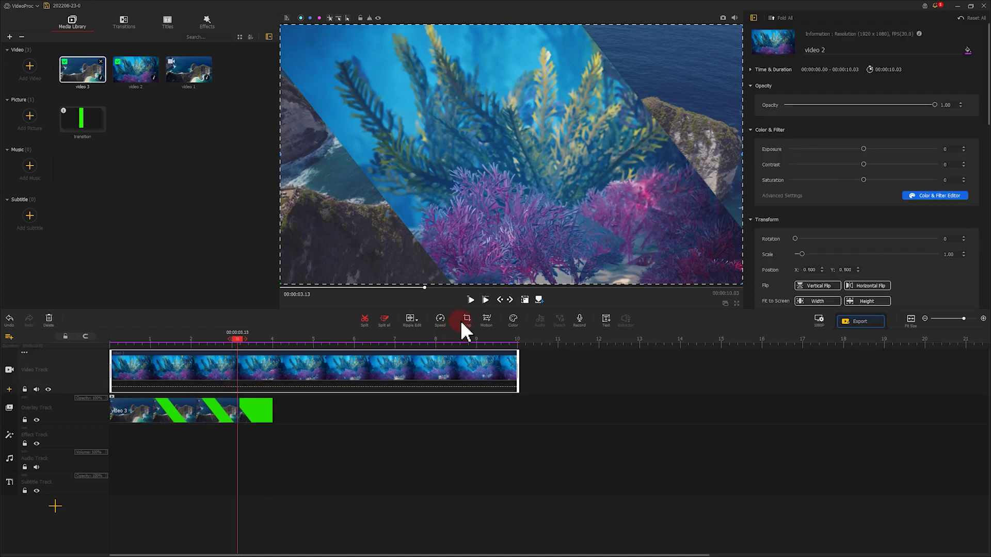
# Add a full-frame keyframe at 1.46 s on the underwater clip.
pyautogui.click(487, 318)
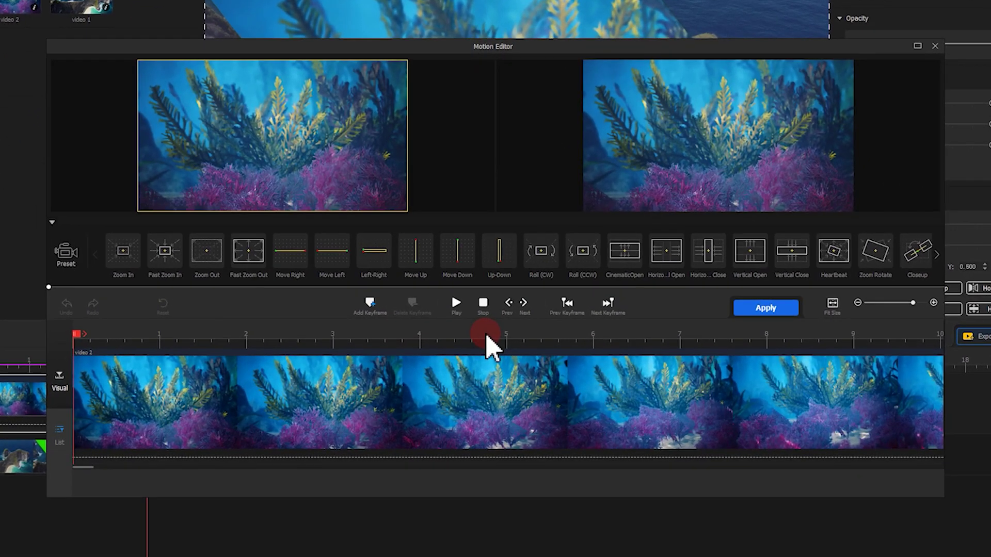
pyautogui.click(173, 339)
pyautogui.moveTo(77, 339); pyautogui.dragTo(203, 347)
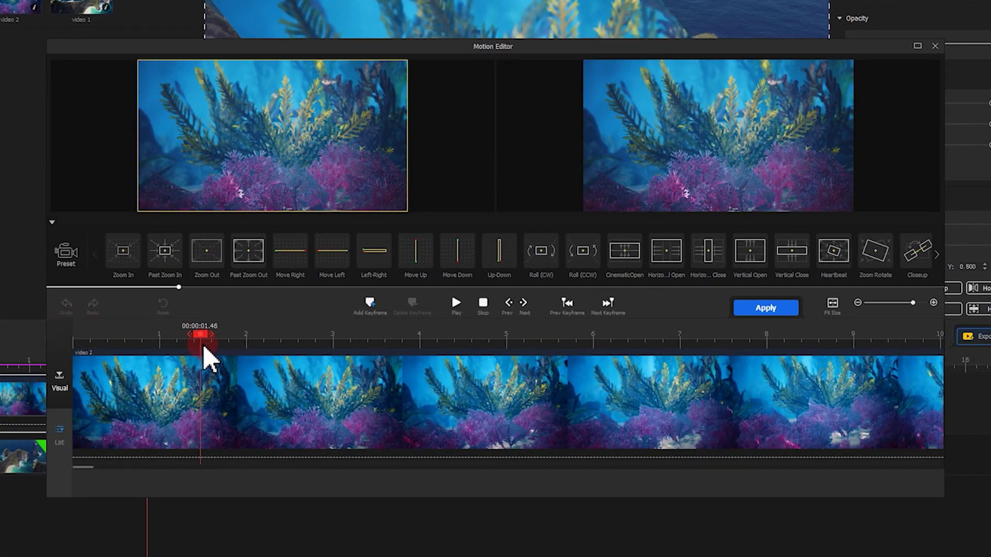
pyautogui.click(377, 307)
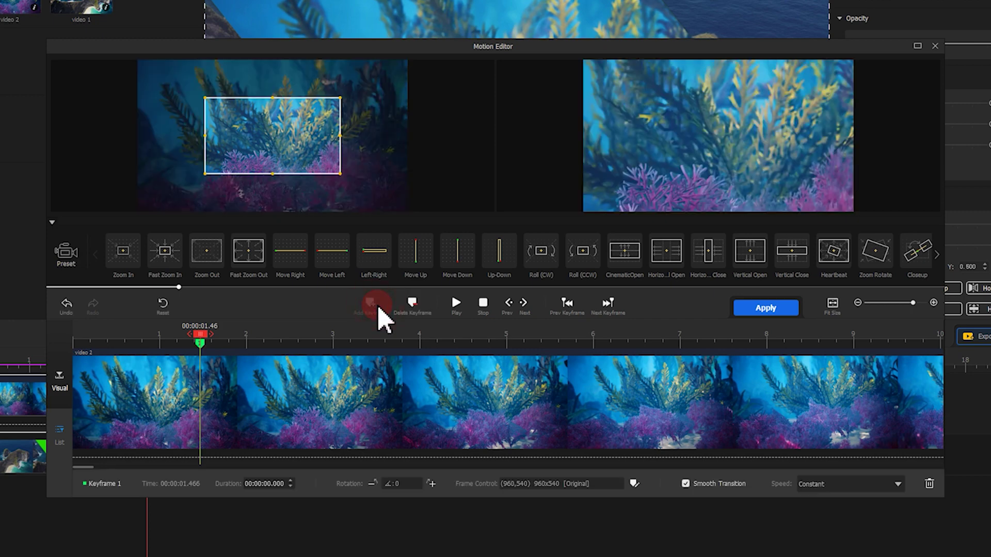
pyautogui.moveTo(268, 137); pyautogui.dragTo(211, 112)
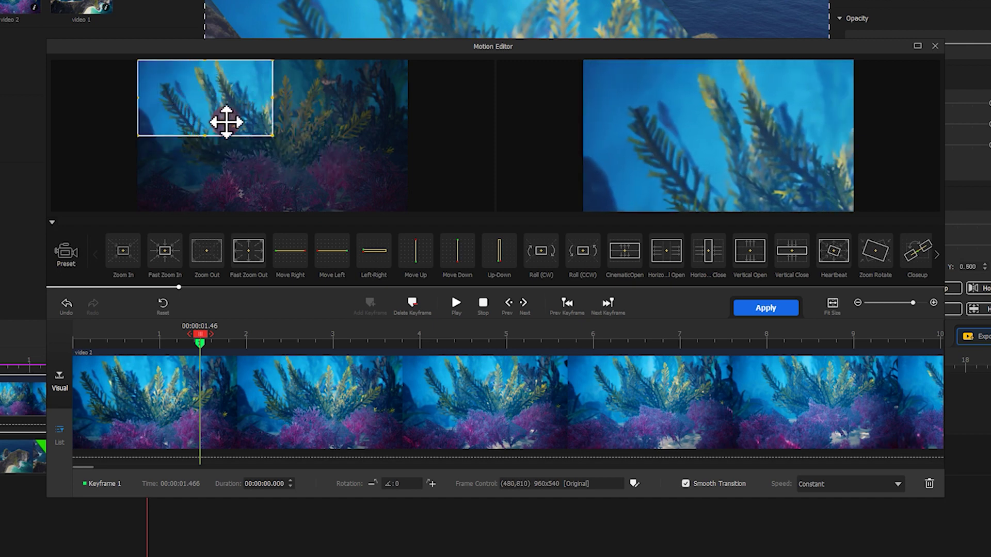
pyautogui.moveTo(271, 137); pyautogui.dragTo(369, 205)
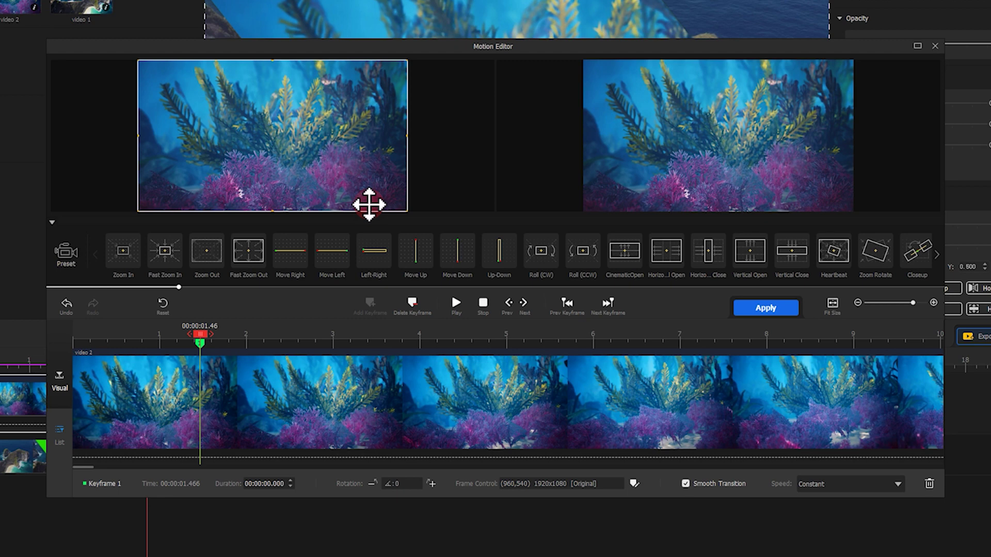
# Add a tighter, re-centred keyframe at 3.63 s and another at the clip end.
pyautogui.moveTo(205, 338); pyautogui.dragTo(397, 356)
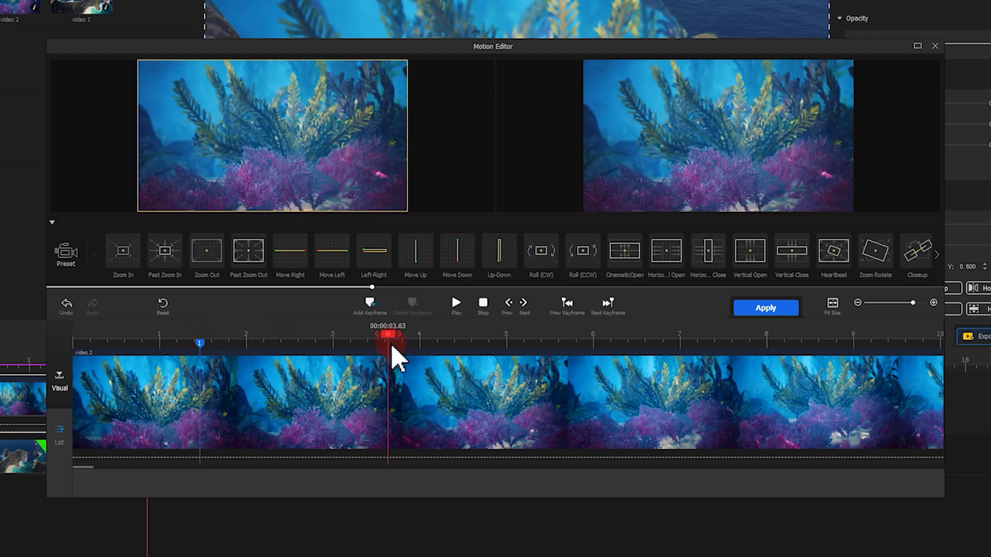
pyautogui.click(369, 303)
pyautogui.moveTo(407, 211); pyautogui.dragTo(359, 184)
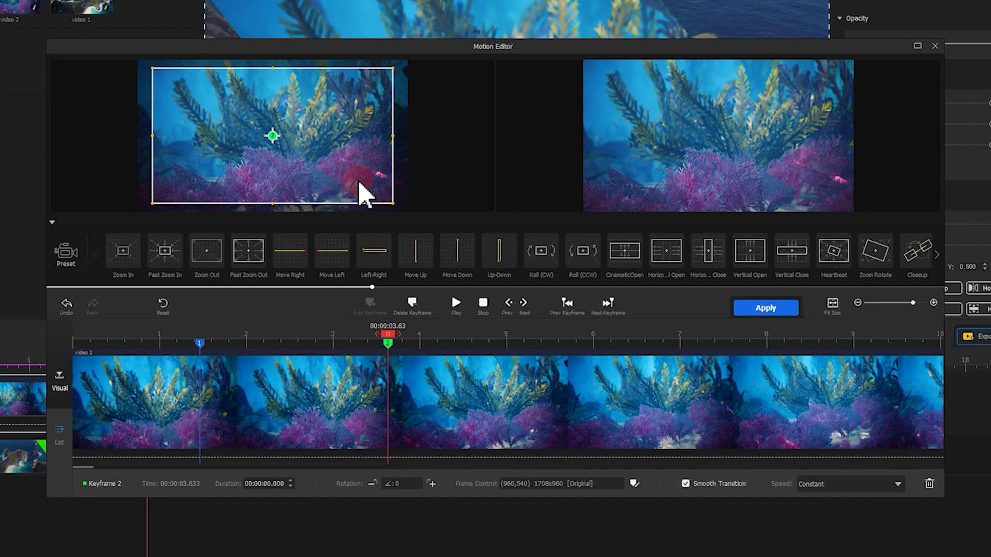
pyautogui.moveTo(391, 351); pyautogui.dragTo(940, 343)
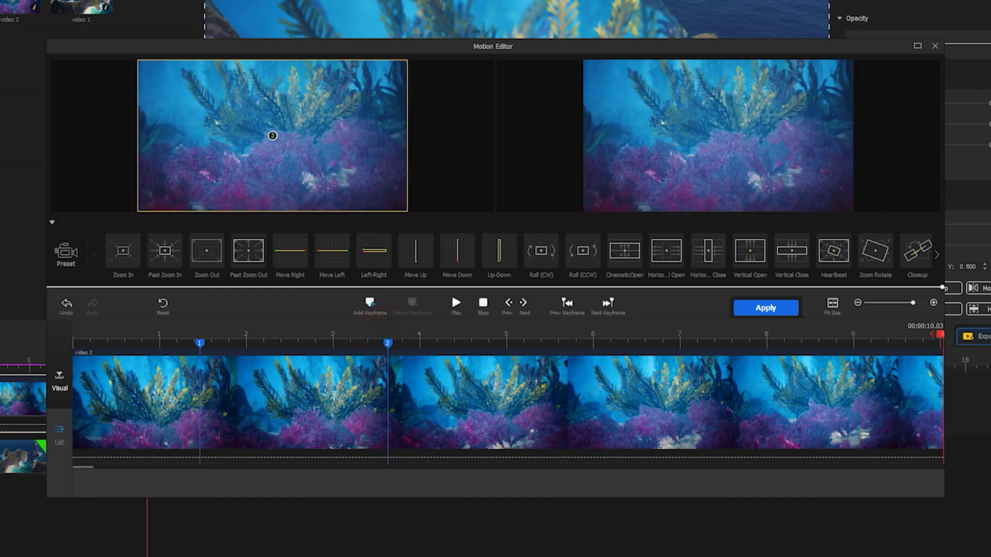
pyautogui.click(370, 304)
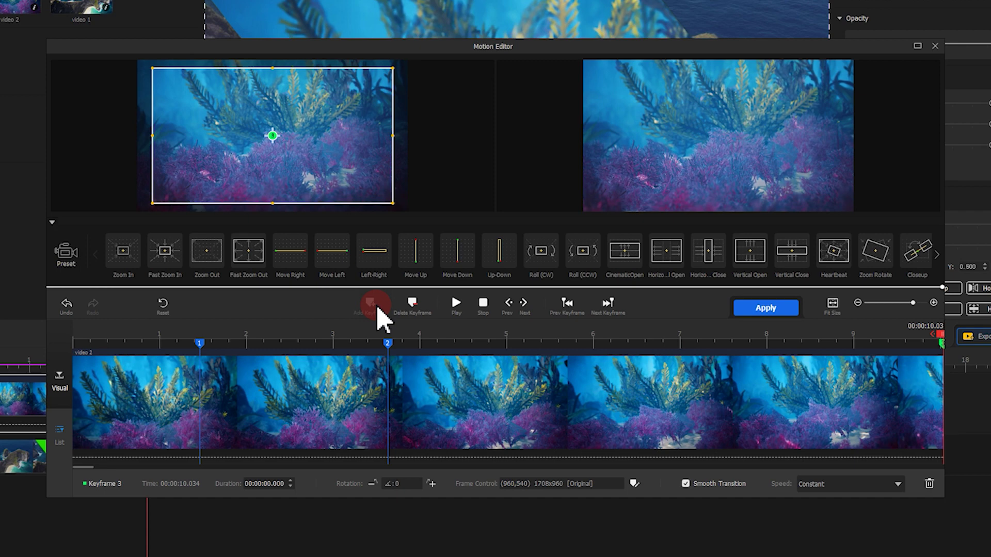
# Set all three keyframes' easing to Speed Up.
pyautogui.click(199, 345)
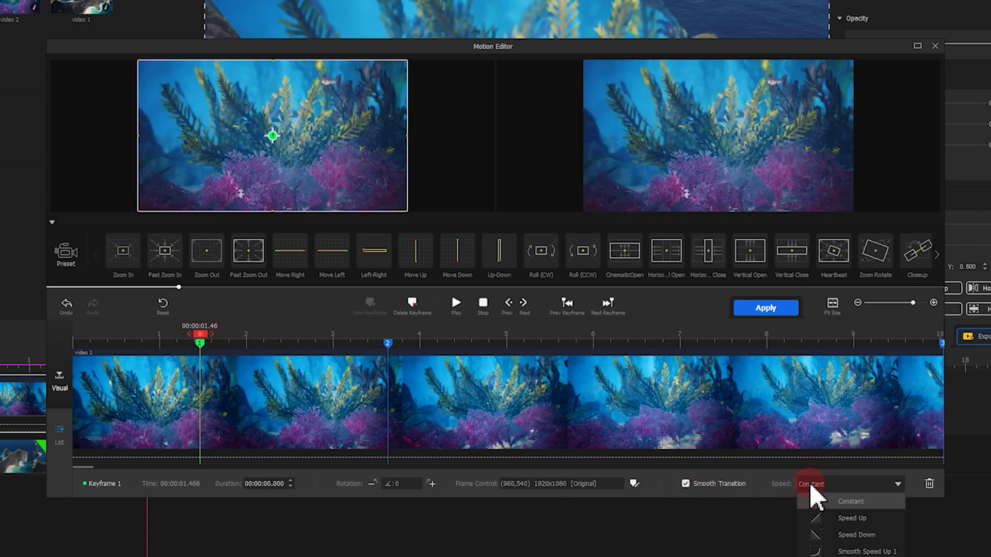
pyautogui.click(849, 519)
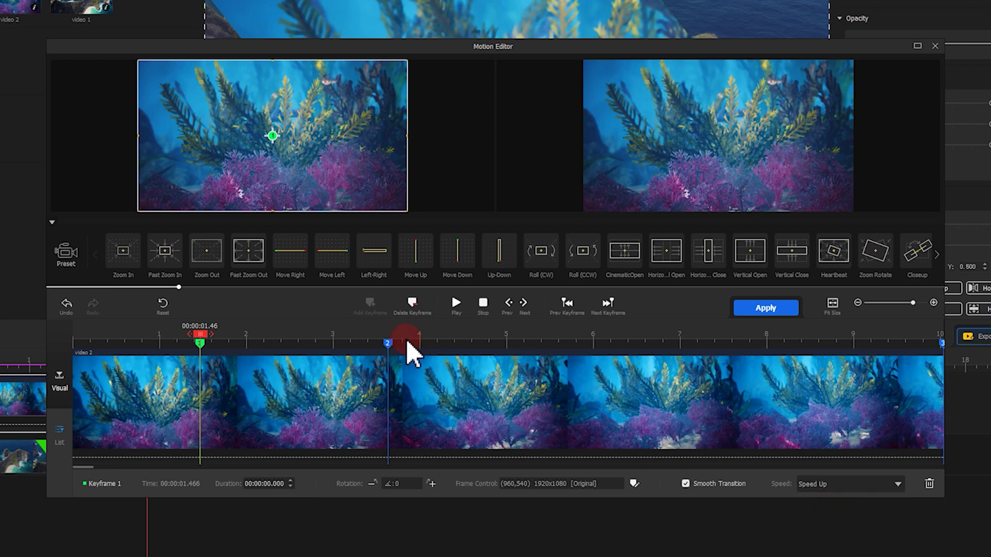
pyautogui.click(857, 484)
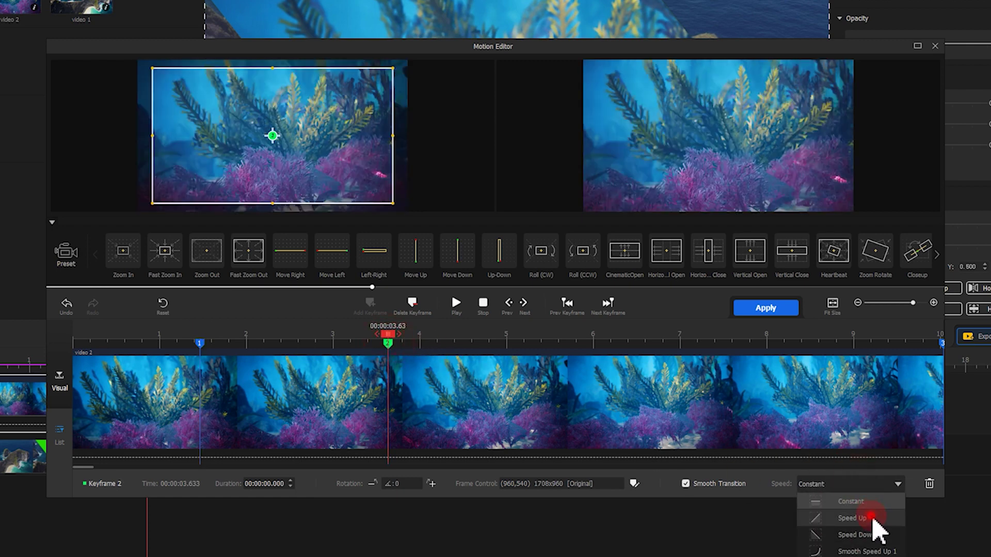
pyautogui.click(872, 518)
pyautogui.click(940, 343)
pyautogui.click(841, 484)
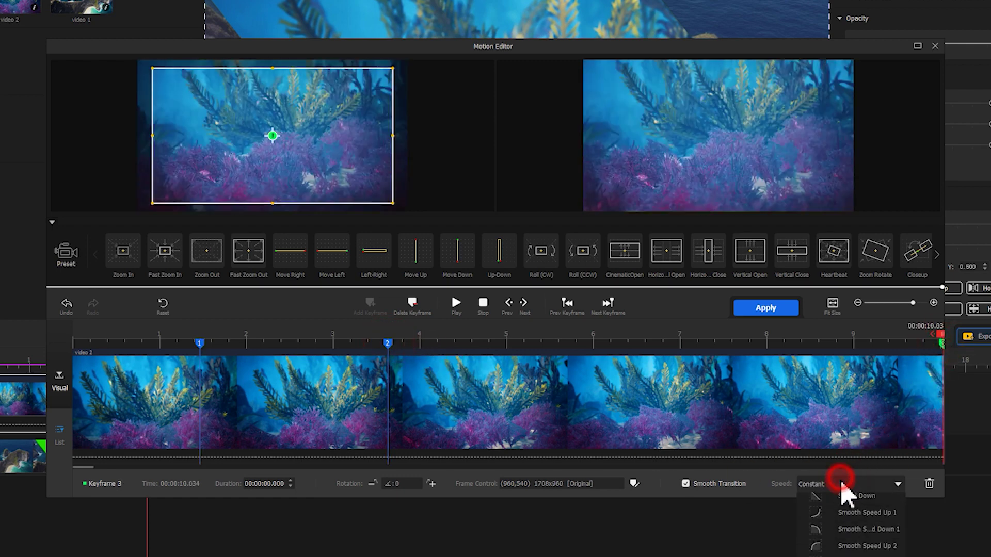
pyautogui.click(846, 519)
# Apply the zoom keyframes and play the edit from the start.
pyautogui.click(783, 311)
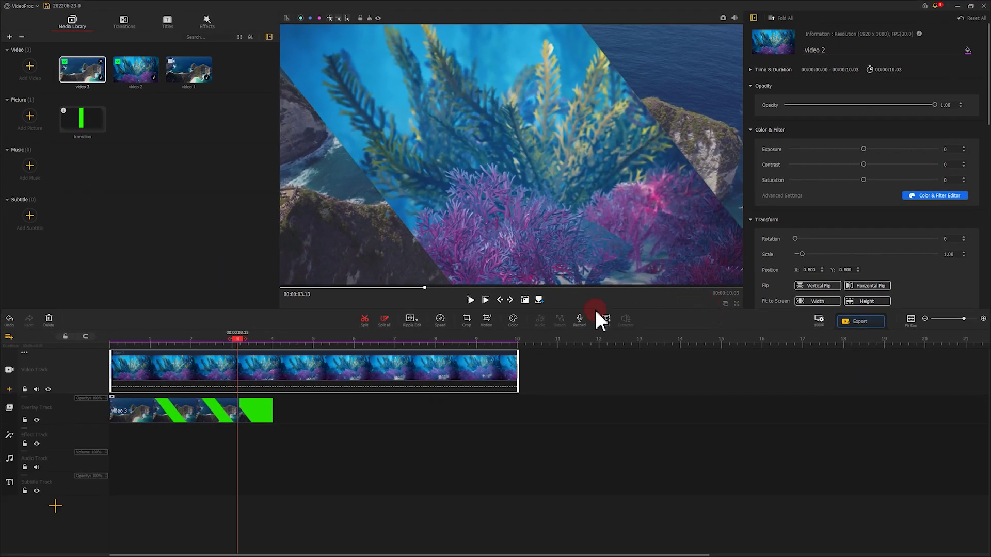
pyautogui.moveTo(195, 338); pyautogui.dragTo(98, 340)
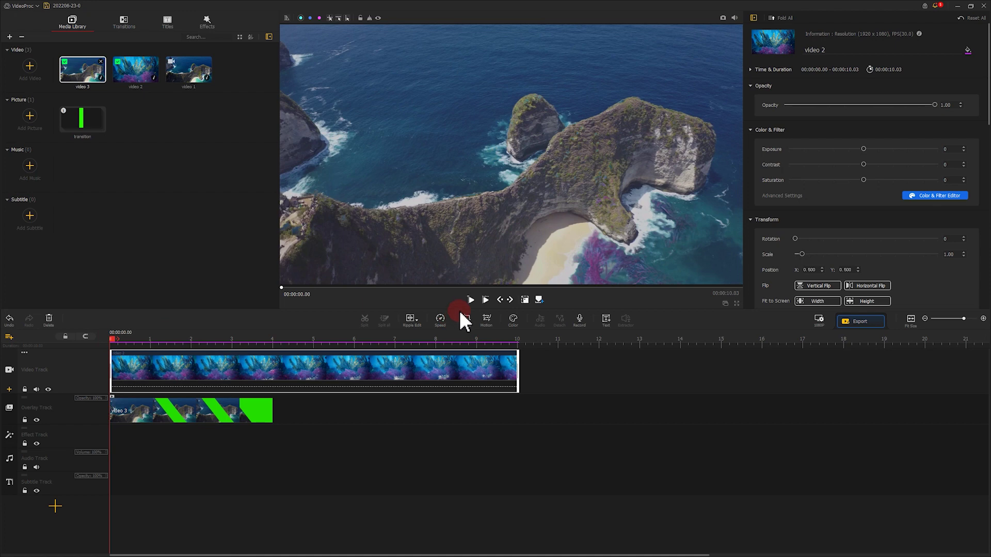
pyautogui.click(471, 300)
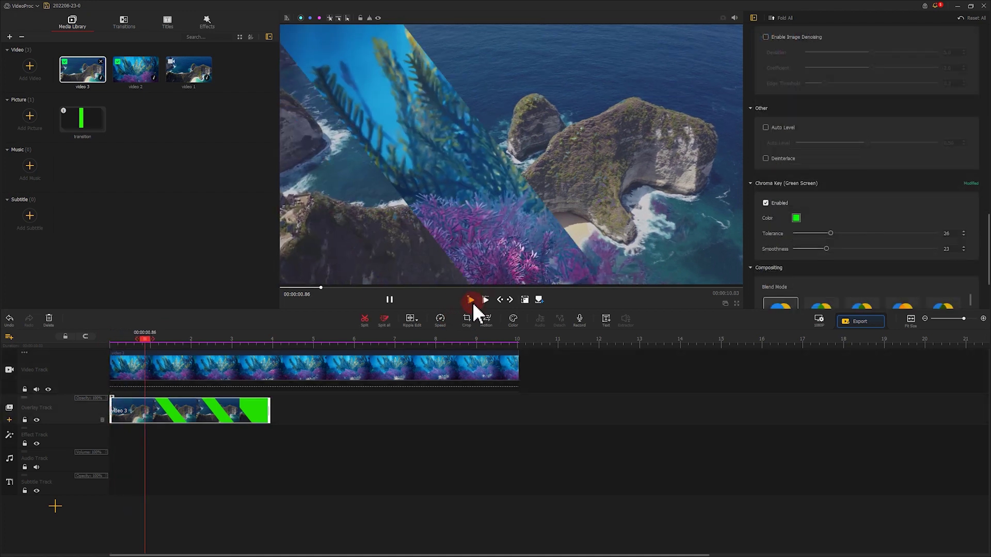